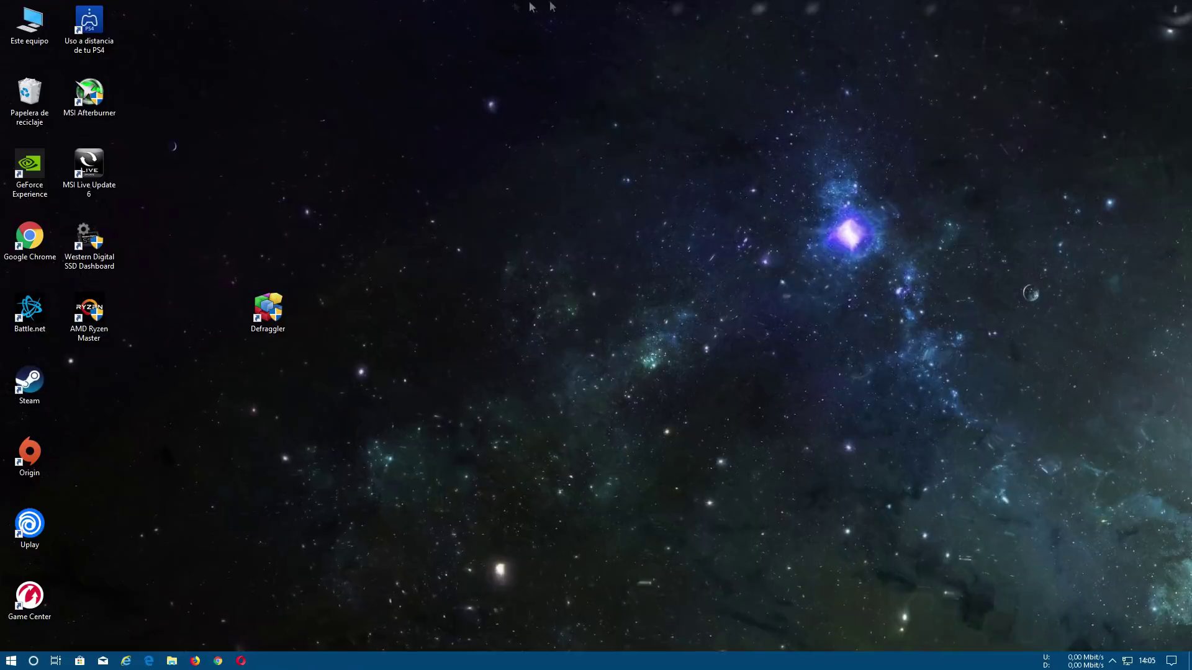
Search Windows for "desfragmentar" and open Desfragmentar y optimizar unidades.
{"action": "left_click", "coordinate": [34, 662]}
{"action": "type", "text": "desfragmentar"}
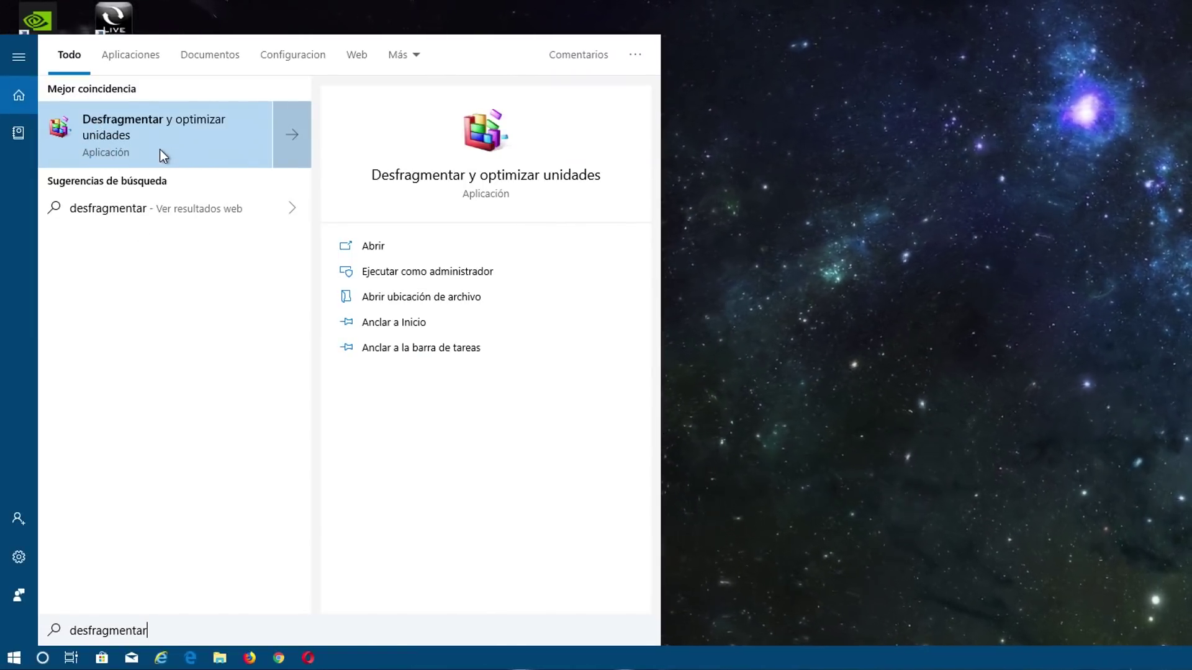
{"action": "left_click", "coordinate": [148, 136]}
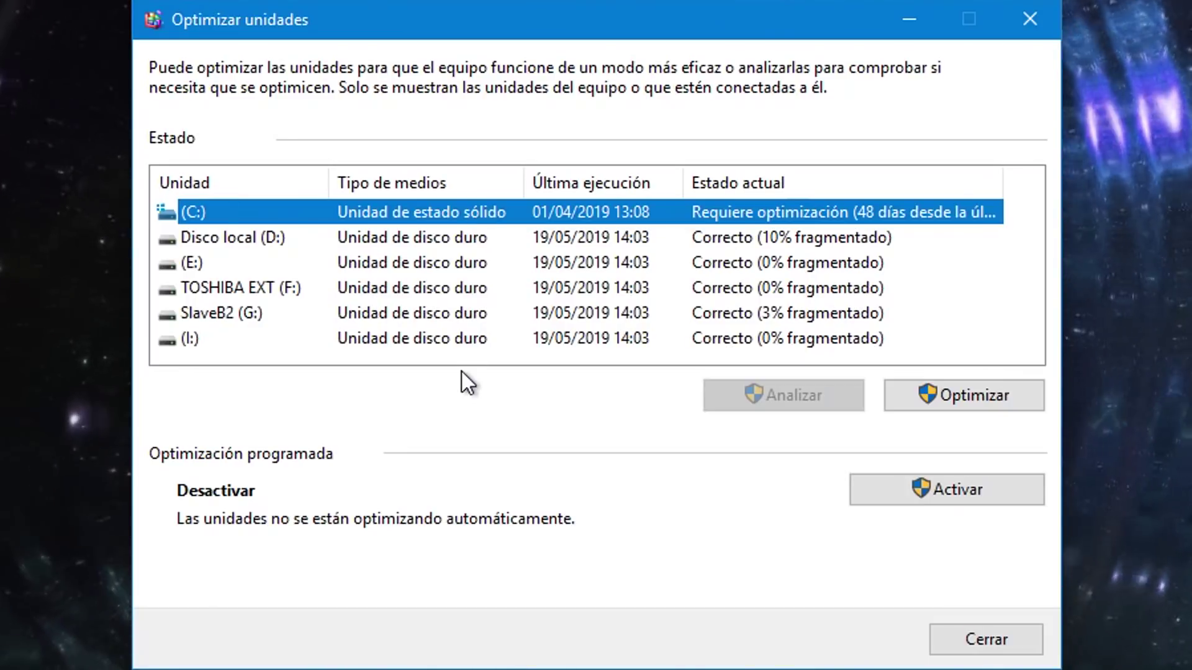
Go through the listed drives and analyze the fragmentation of Disco local (D:).
{"action": "left_click", "coordinate": [460, 240]}
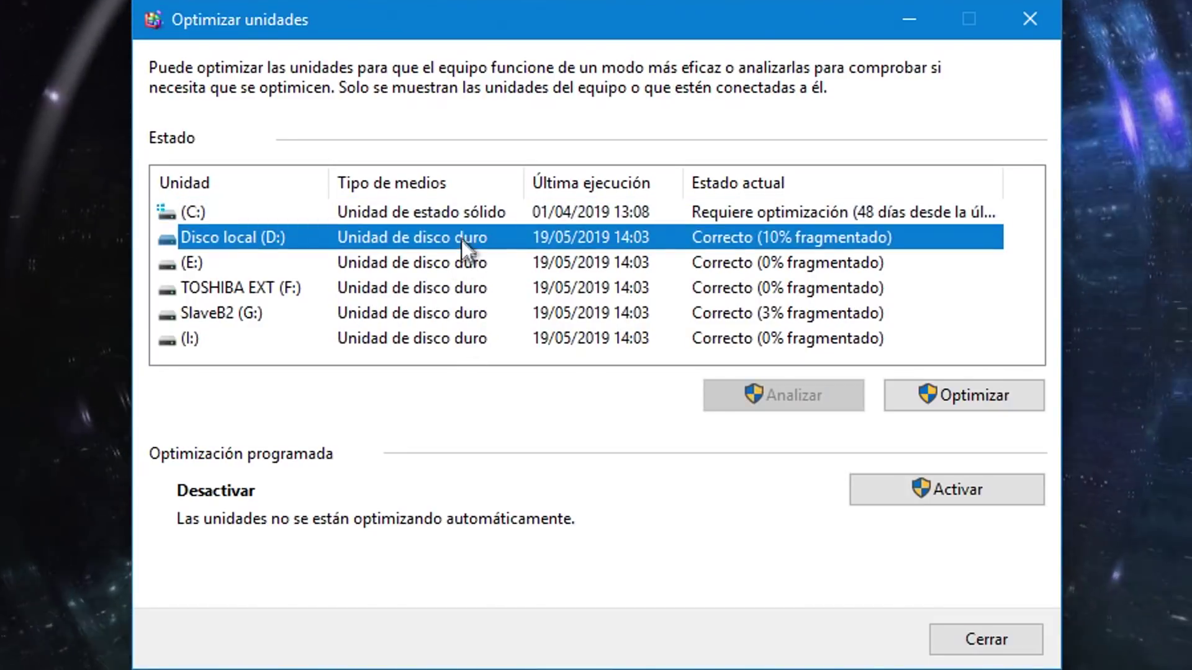
{"action": "left_click", "coordinate": [445, 266]}
{"action": "left_click", "coordinate": [439, 283]}
{"action": "left_click", "coordinate": [435, 318]}
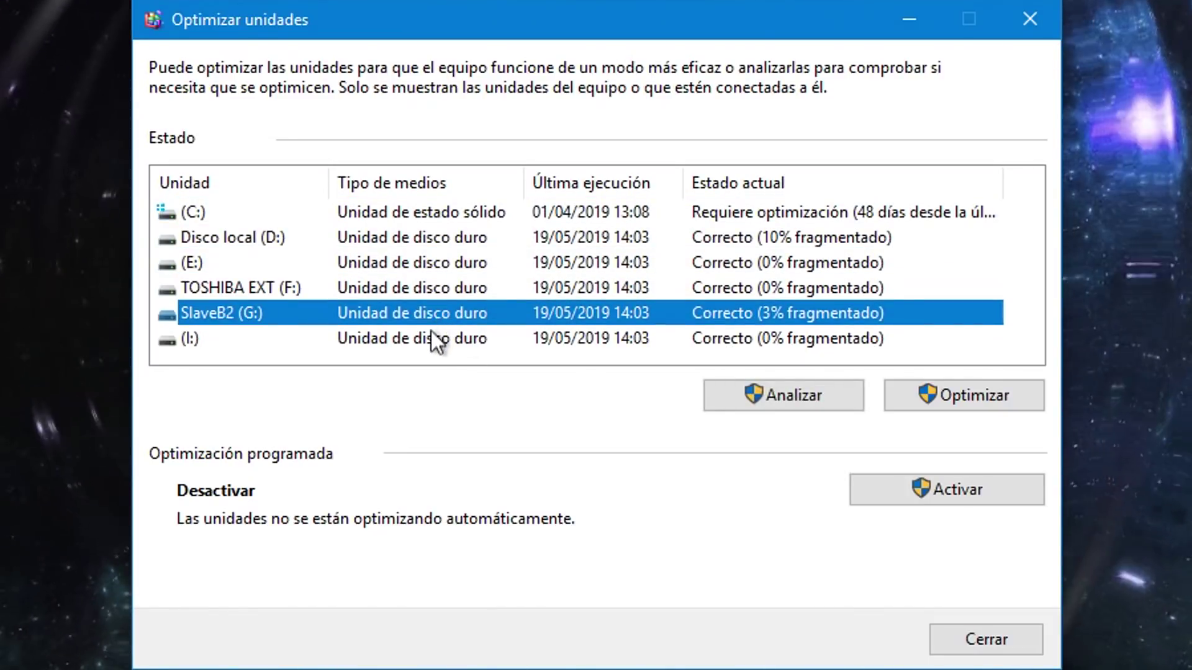
{"action": "left_click", "coordinate": [432, 337]}
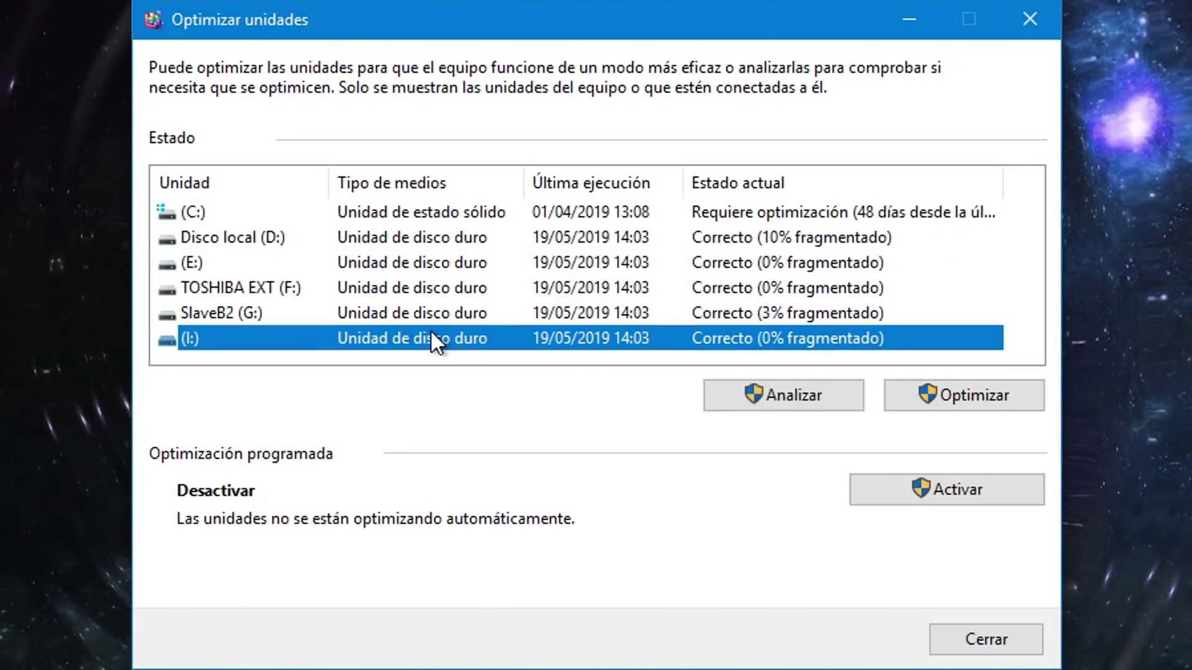
{"action": "left_click", "coordinate": [457, 221]}
{"action": "left_click", "coordinate": [448, 232]}
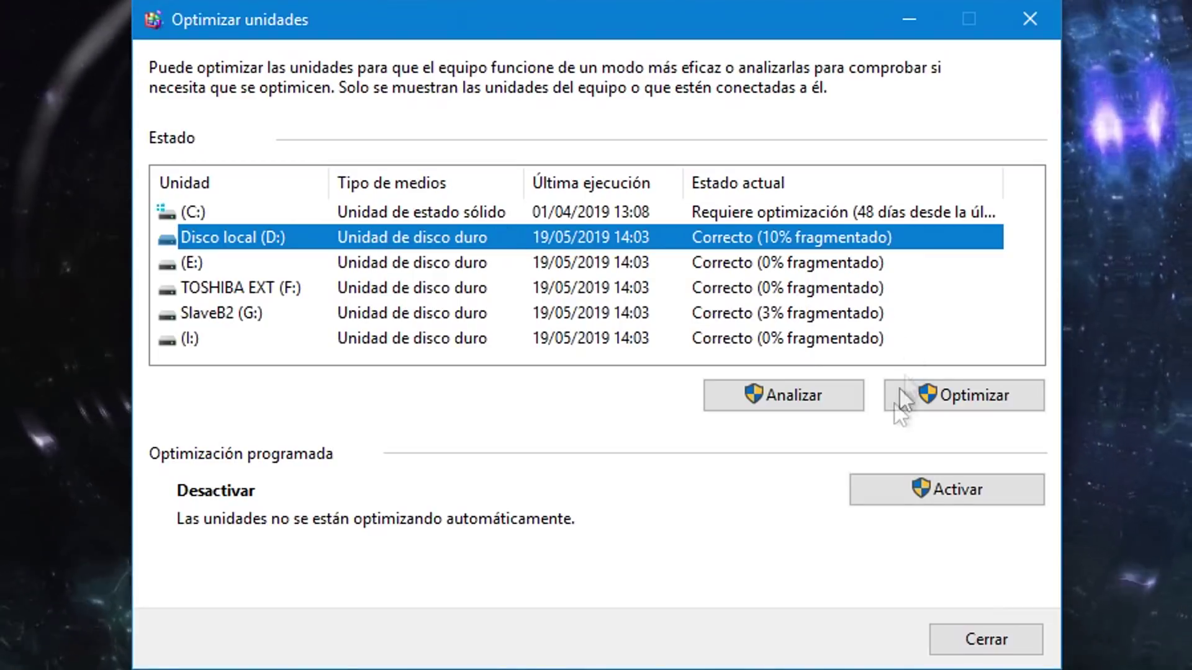
{"action": "left_click", "coordinate": [784, 401]}
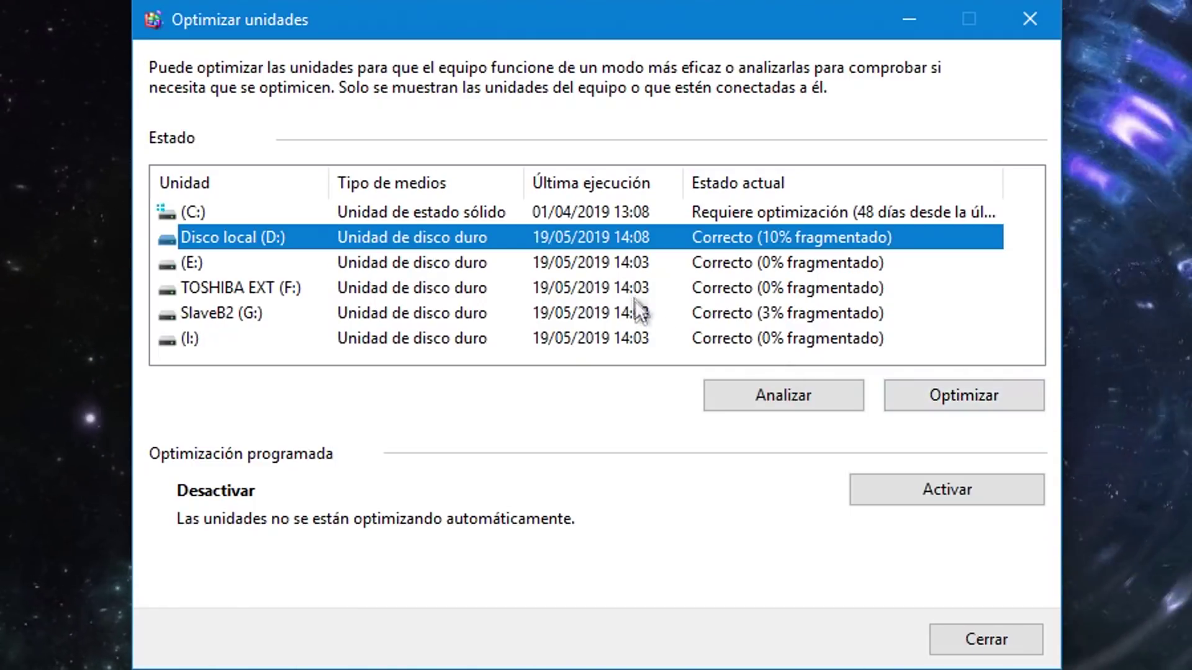
Analyze the fragmentation of drives (E:), TOSHIBA EXT (F:), SlaveB2 (G:) and (I:) one after another.
{"action": "left_click", "coordinate": [615, 261]}
{"action": "left_click", "coordinate": [729, 388]}
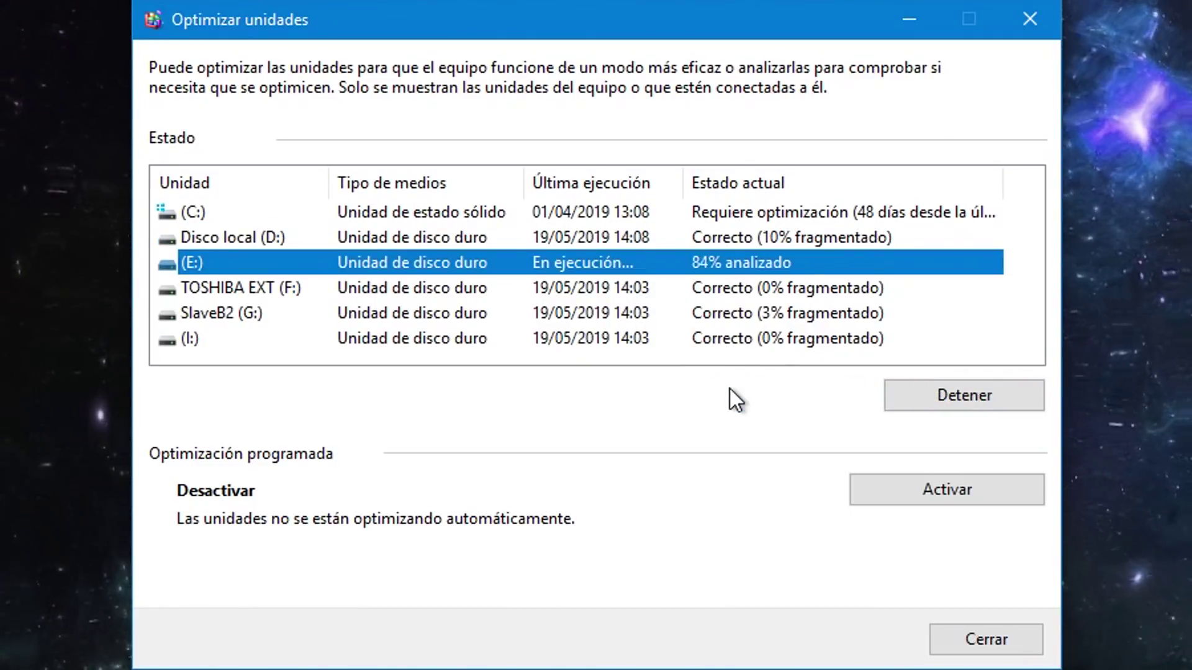
{"action": "left_click", "coordinate": [643, 293]}
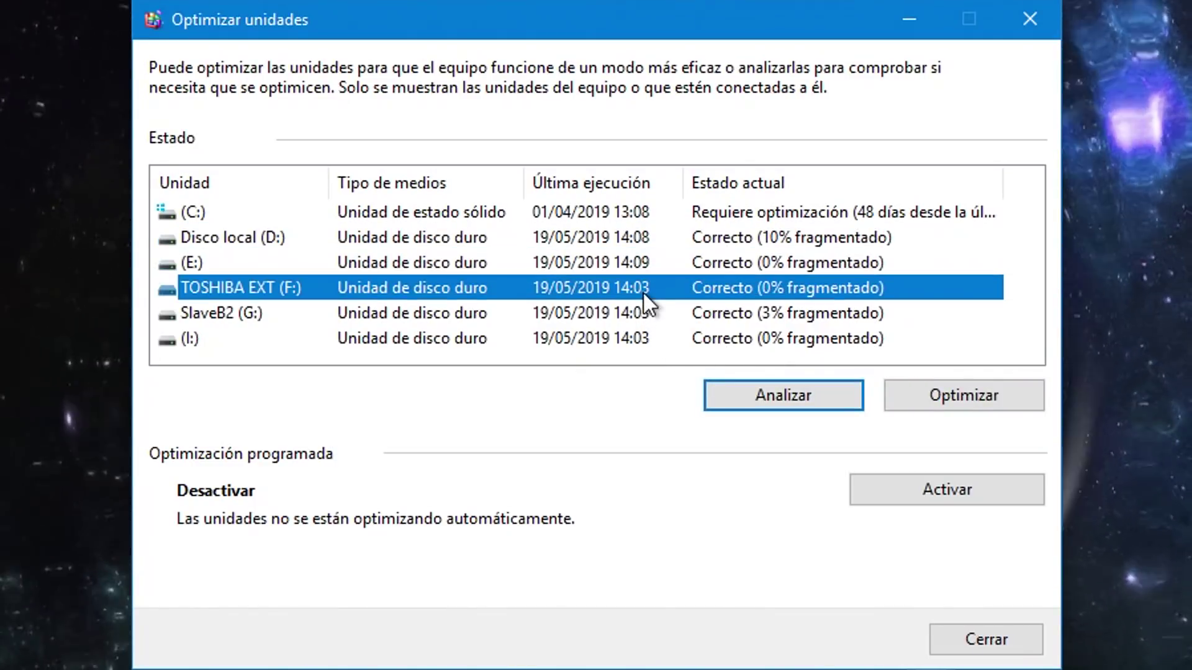
{"action": "left_click", "coordinate": [733, 395]}
{"action": "left_click", "coordinate": [617, 314]}
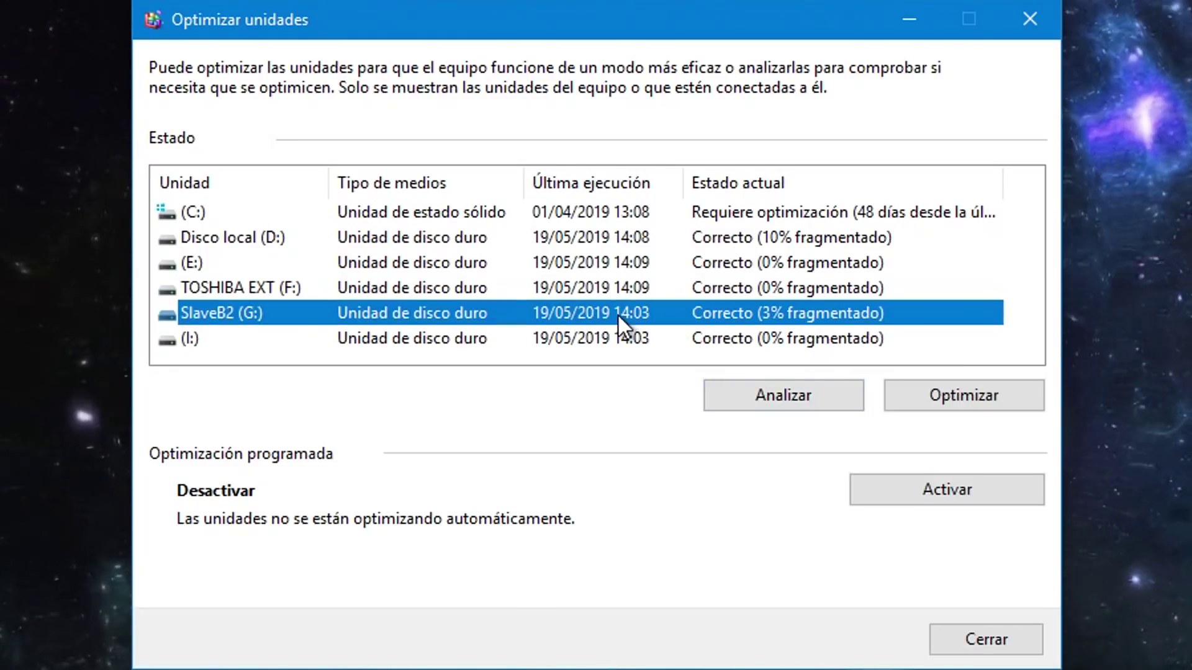
{"action": "left_click", "coordinate": [789, 395]}
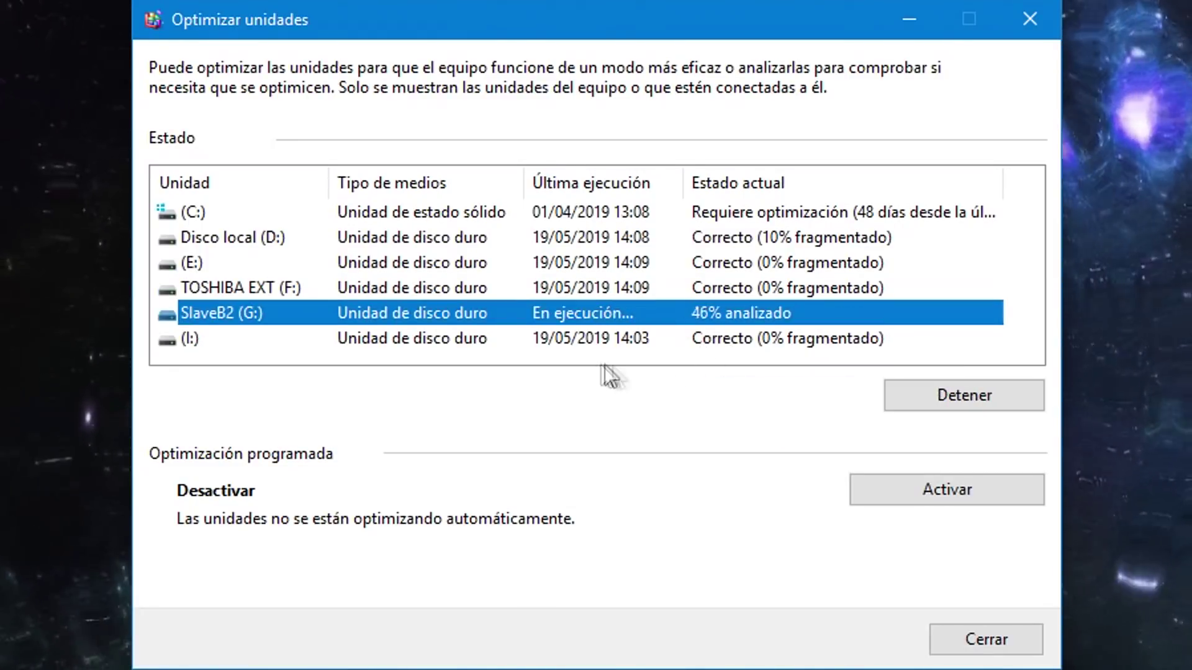
{"action": "left_click", "coordinate": [590, 338]}
{"action": "left_click", "coordinate": [776, 408]}
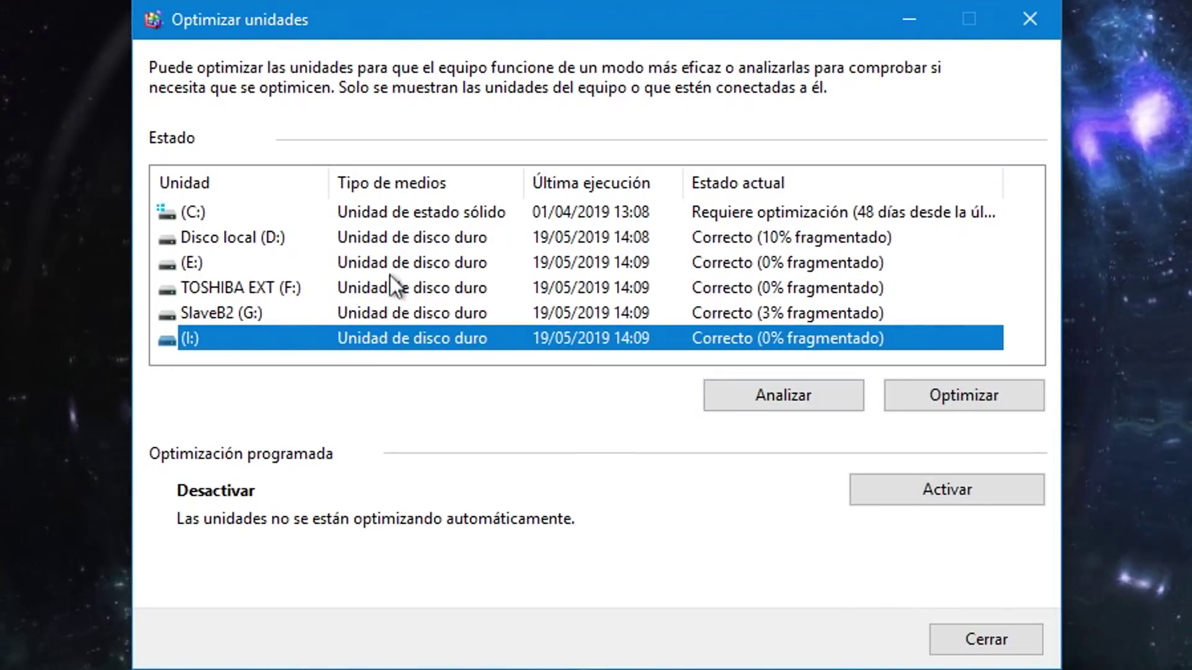
Examine the media type, last run and fragmentation status of each drive in the list.
{"action": "left_click", "coordinate": [389, 314]}
{"action": "left_click", "coordinate": [397, 297]}
{"action": "left_click", "coordinate": [404, 263]}
{"action": "left_click", "coordinate": [411, 237]}
{"action": "left_click", "coordinate": [407, 263]}
{"action": "left_click", "coordinate": [404, 288]}
{"action": "left_click", "coordinate": [407, 338]}
{"action": "left_click", "coordinate": [430, 213]}
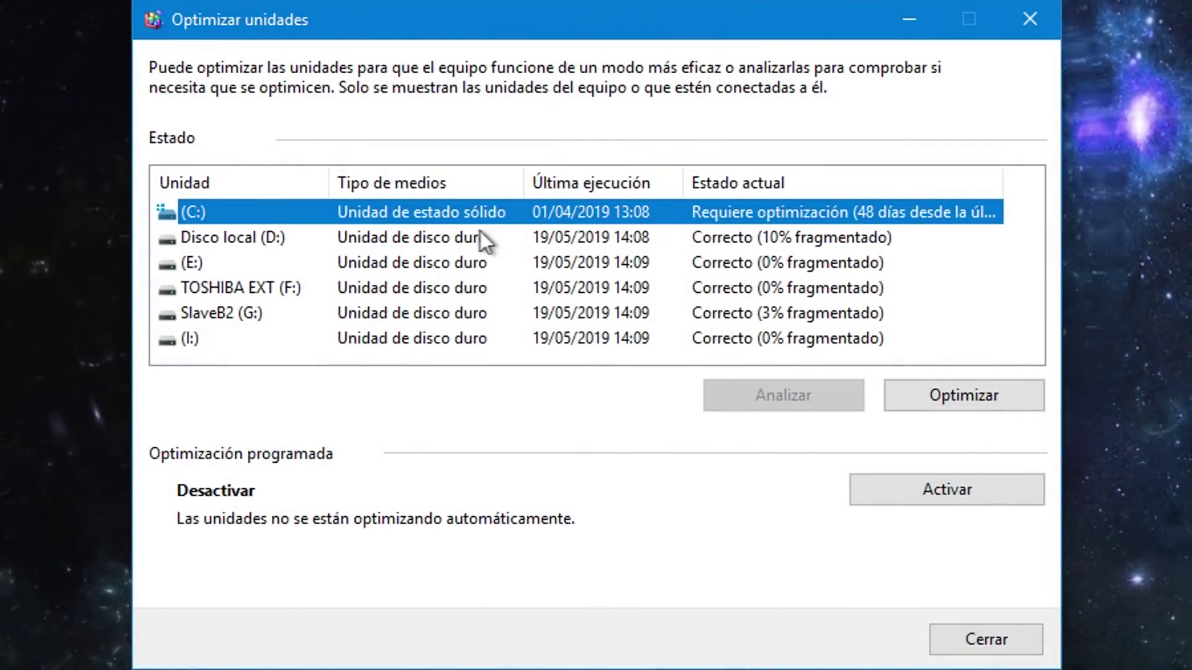
{"action": "left_click", "coordinate": [467, 236]}
{"action": "left_click", "coordinate": [453, 261]}
{"action": "left_click", "coordinate": [448, 282]}
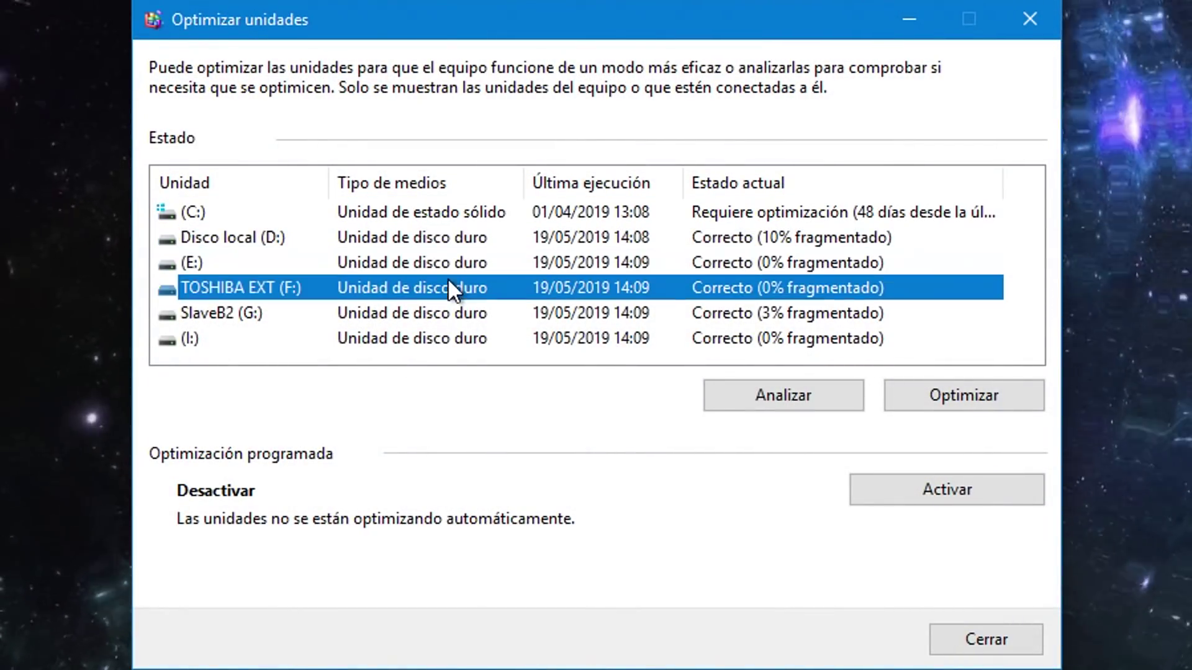
{"action": "left_click", "coordinate": [444, 312]}
{"action": "left_click", "coordinate": [438, 338]}
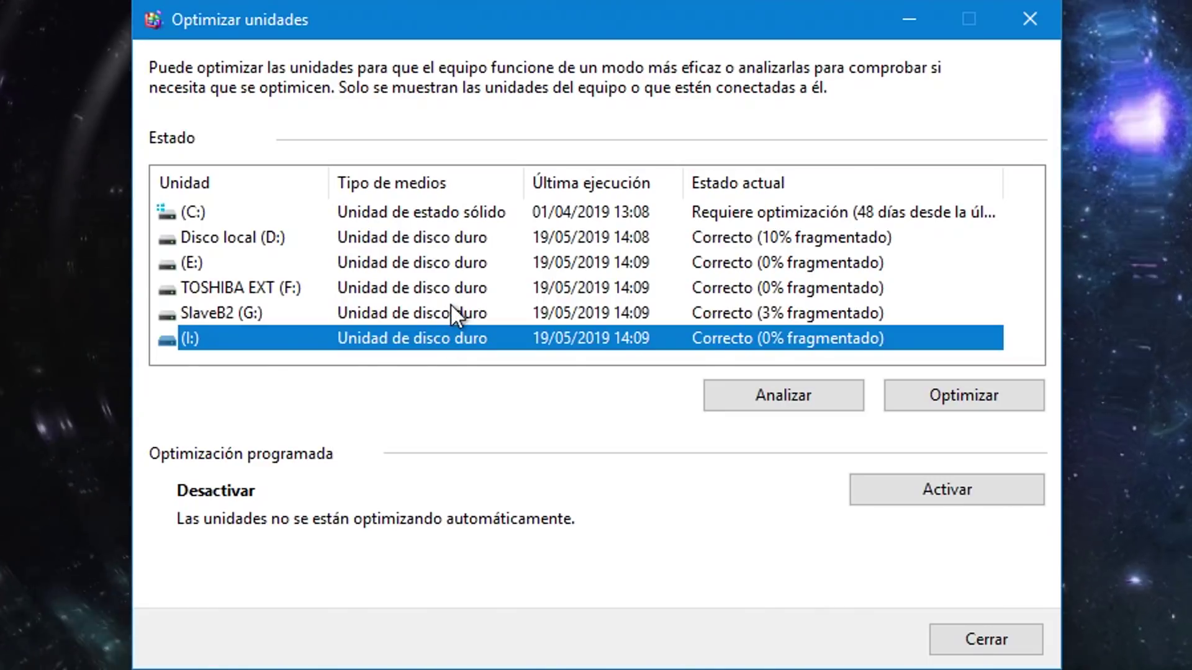
{"action": "left_click", "coordinate": [451, 307]}
{"action": "left_click", "coordinate": [903, 394]}
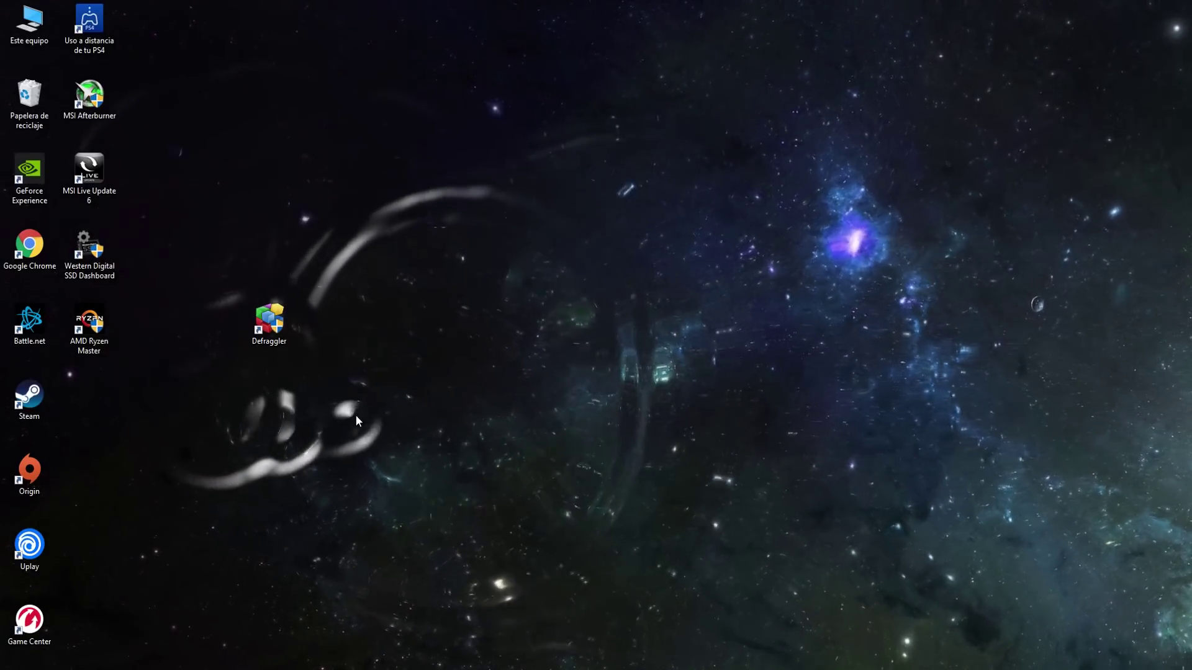
Open Defraggler from the desktop and display the details of Disco local (D:).
{"action": "left_click", "coordinate": [268, 322]}
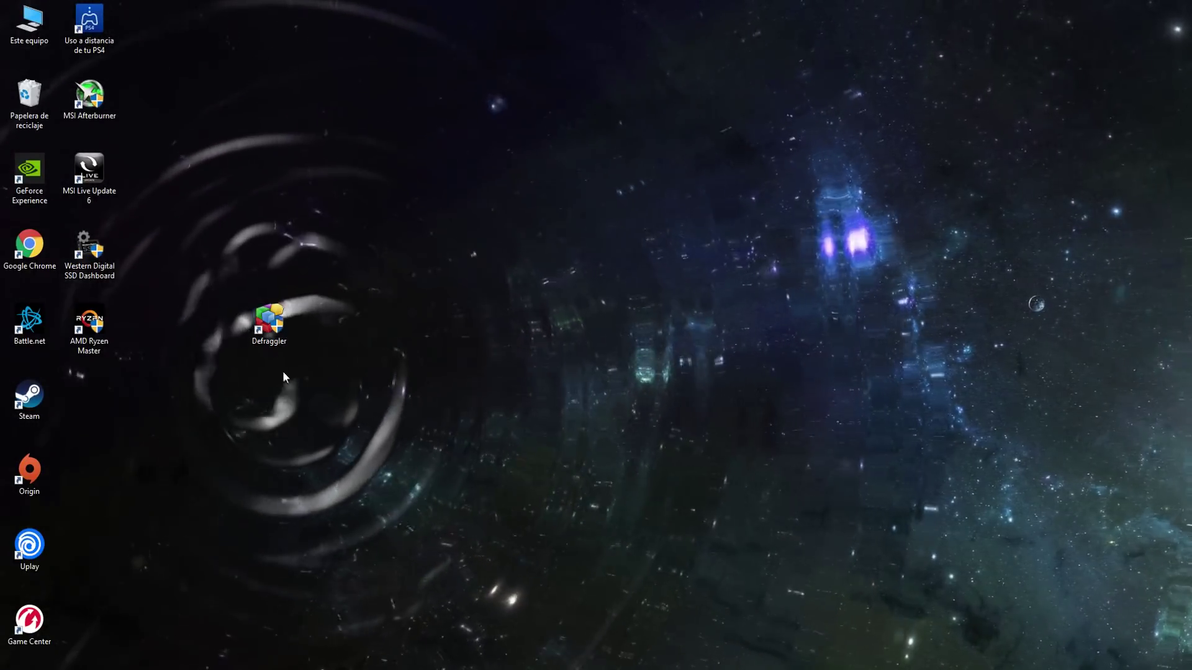
{"action": "double_click", "coordinate": [267, 341]}
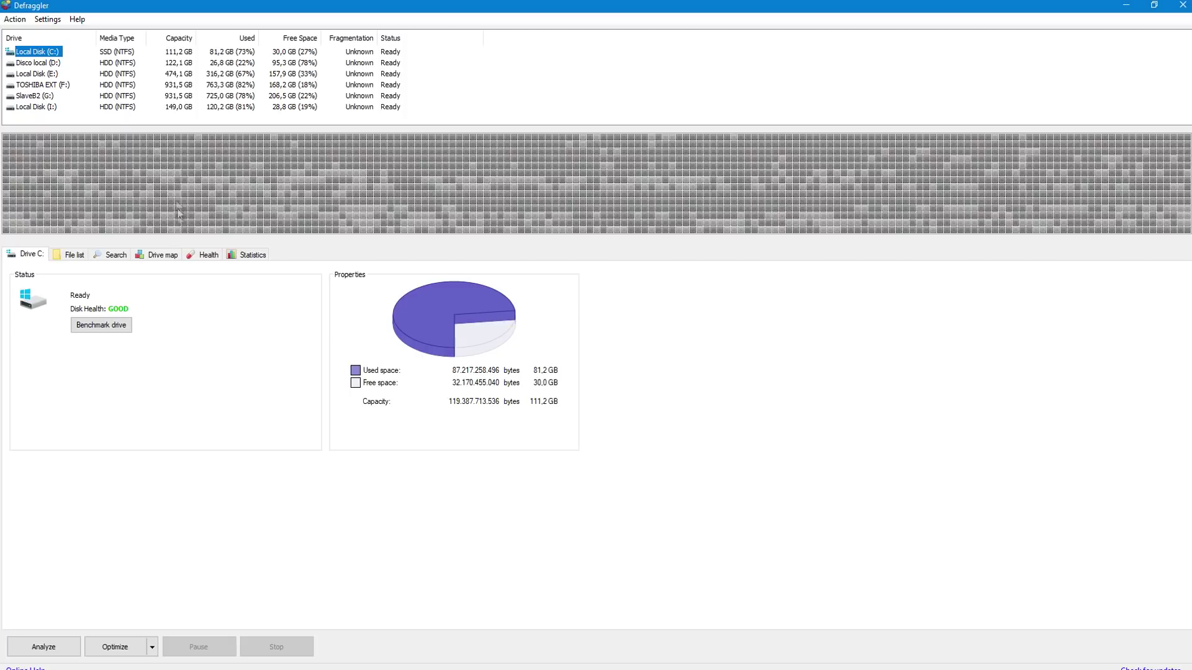
{"action": "left_click", "coordinate": [42, 64]}
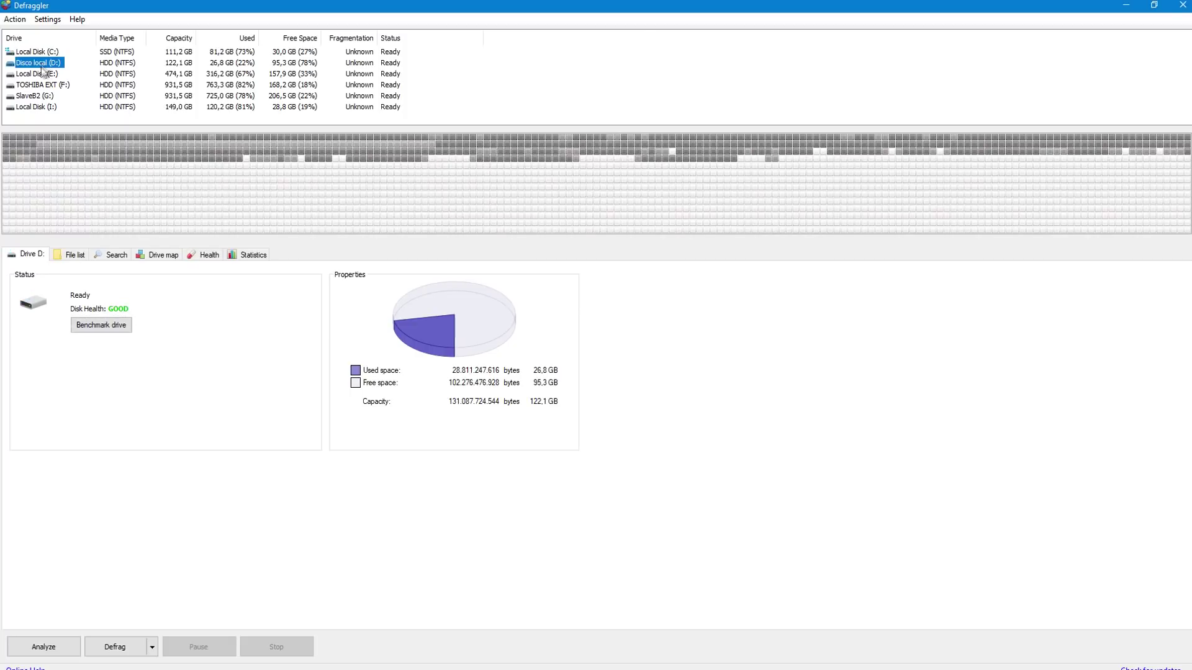
Start a full defrag of SlaveB2 (G:) without emptying the Recycle Bin first.
{"action": "left_click", "coordinate": [32, 97]}
{"action": "right_click", "coordinate": [33, 97]}
{"action": "left_click", "coordinate": [55, 121]}
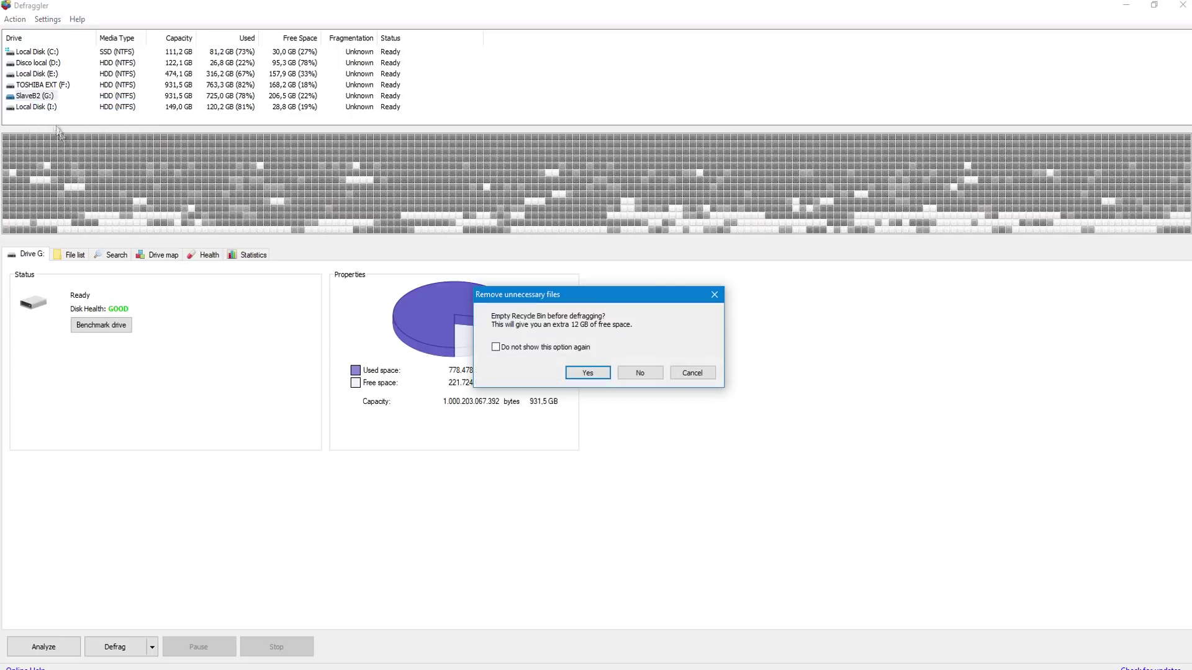
{"action": "left_click", "coordinate": [633, 372]}
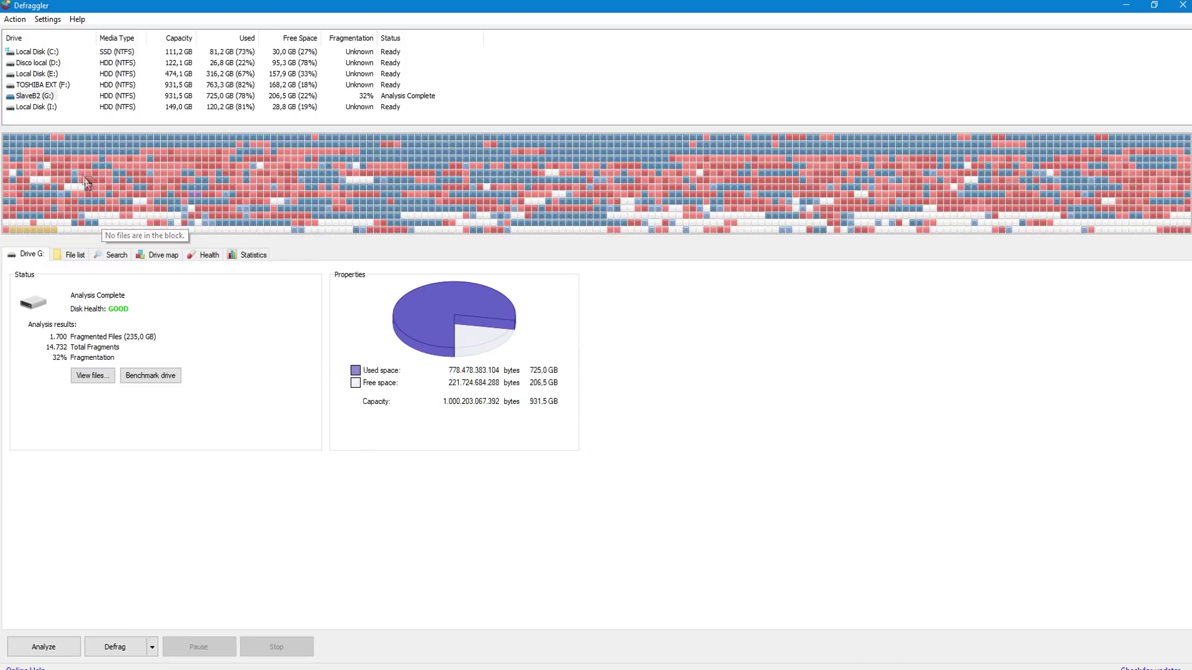
Analyze Disco local (D:) in Defraggler.
{"action": "left_click", "coordinate": [52, 63]}
{"action": "right_click", "coordinate": [49, 65]}
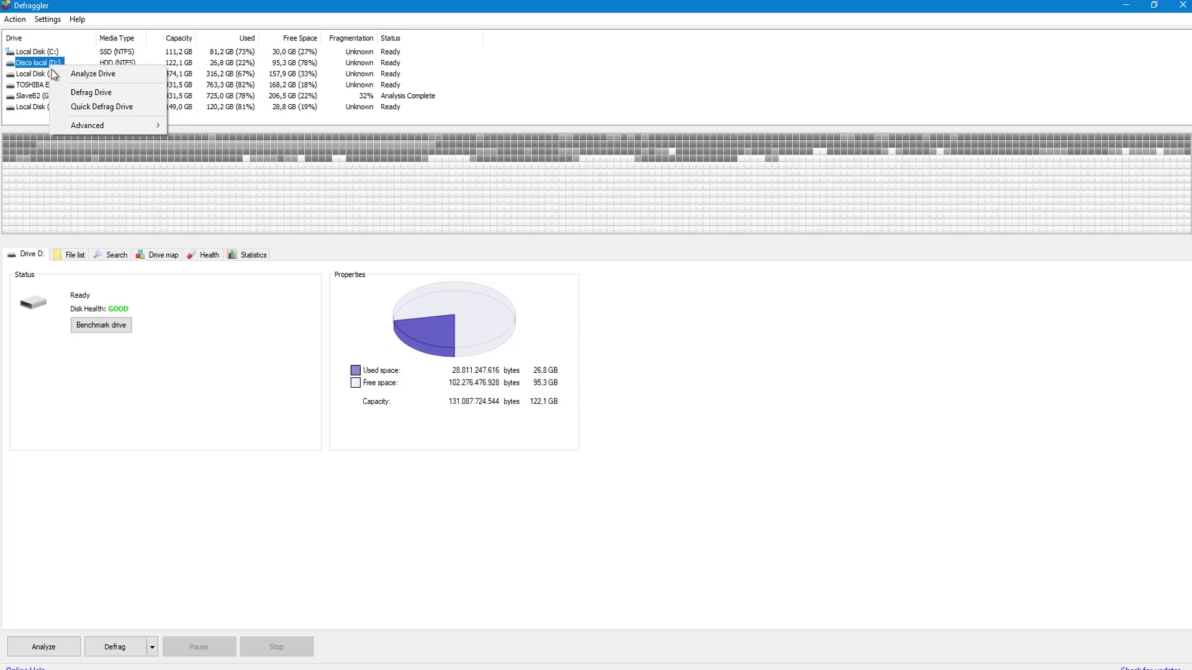
{"action": "left_click", "coordinate": [60, 74]}
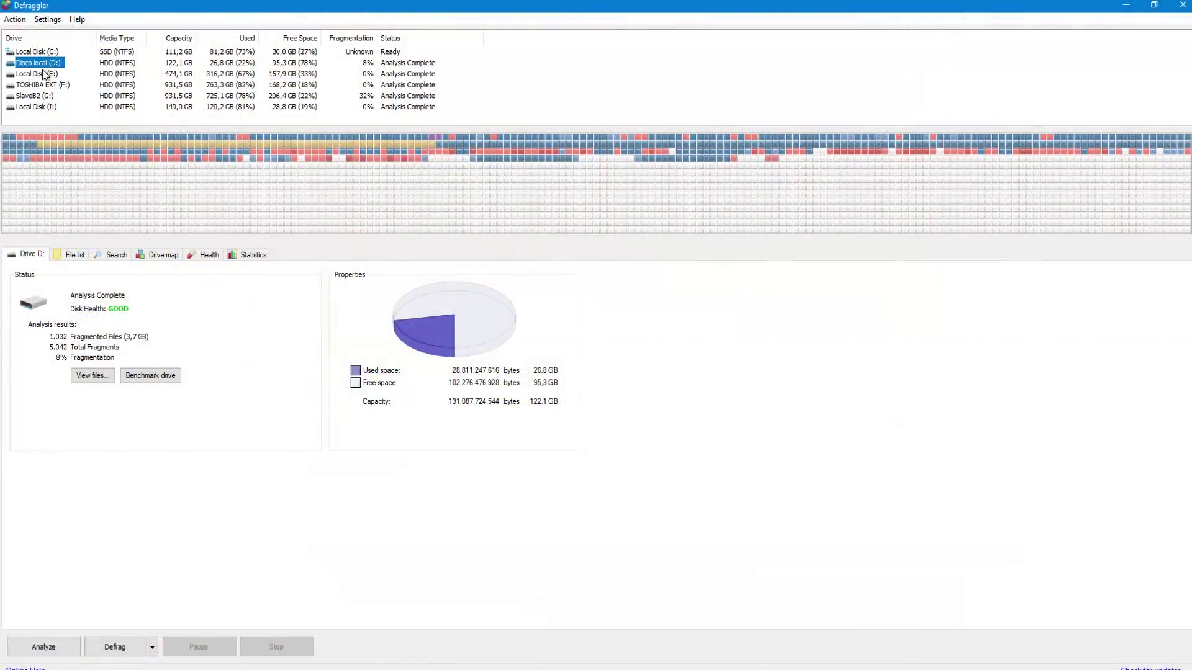
Check the analyzed block maps of drives (E:) and (F:), and defragment SlaveB2 (G:) while keeping the Recycle Bin contents.
{"action": "left_click", "coordinate": [42, 73]}
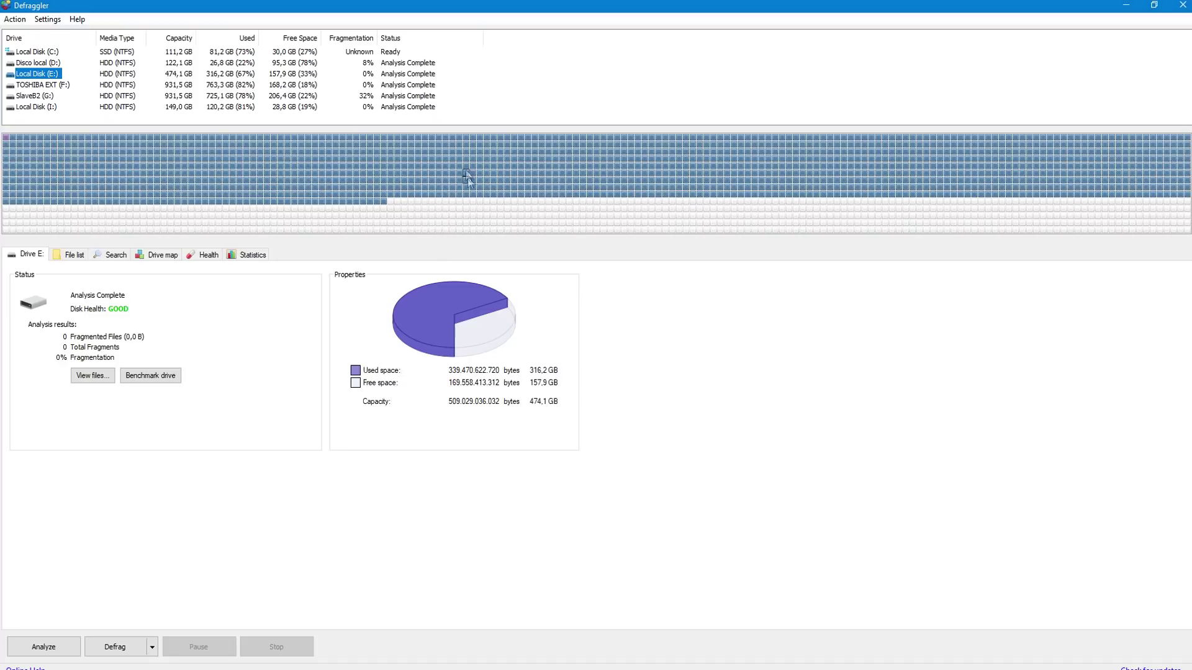
{"action": "left_click", "coordinate": [30, 85]}
{"action": "left_click", "coordinate": [33, 96]}
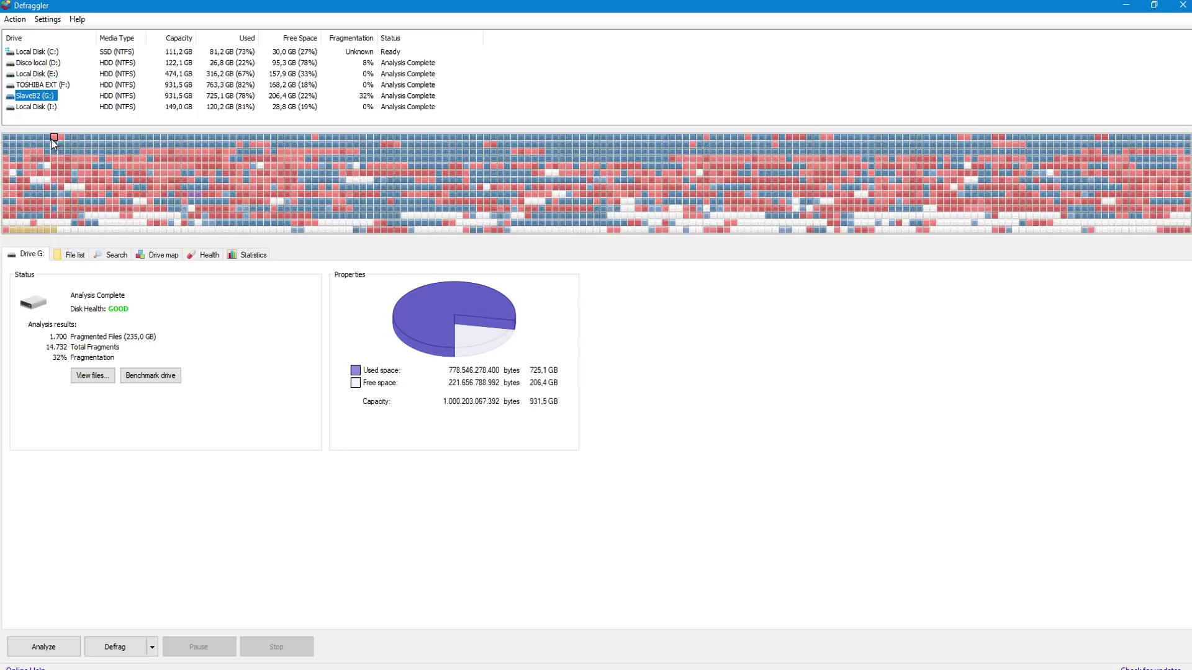
{"action": "right_click", "coordinate": [34, 98]}
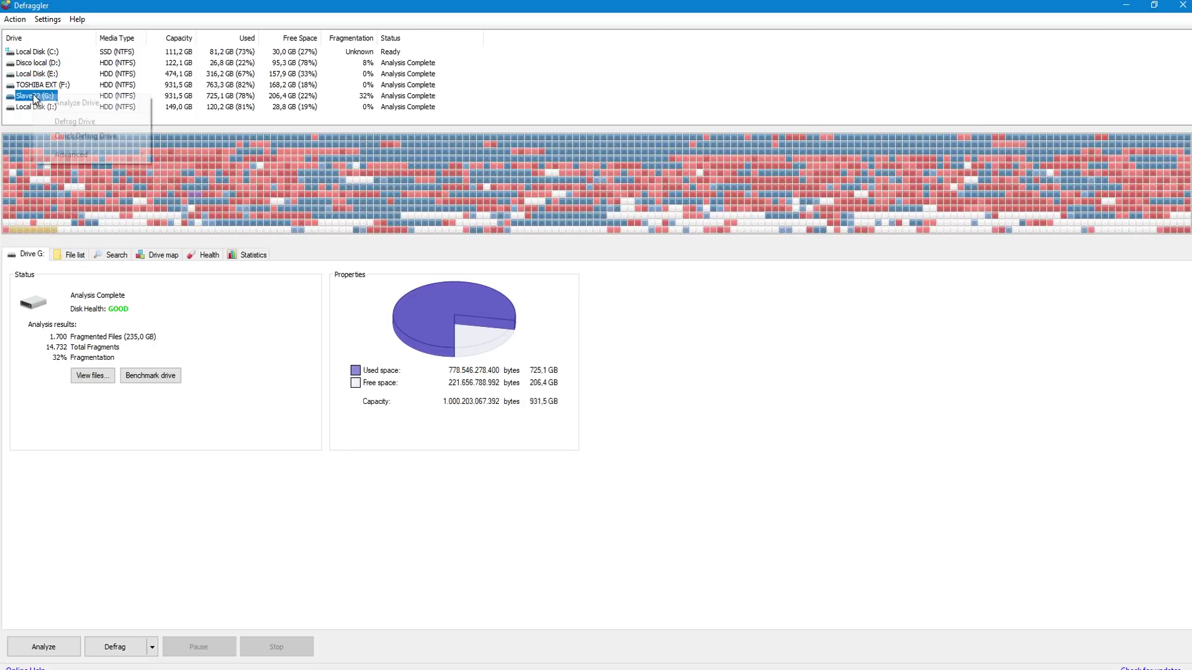
{"action": "left_click", "coordinate": [64, 122]}
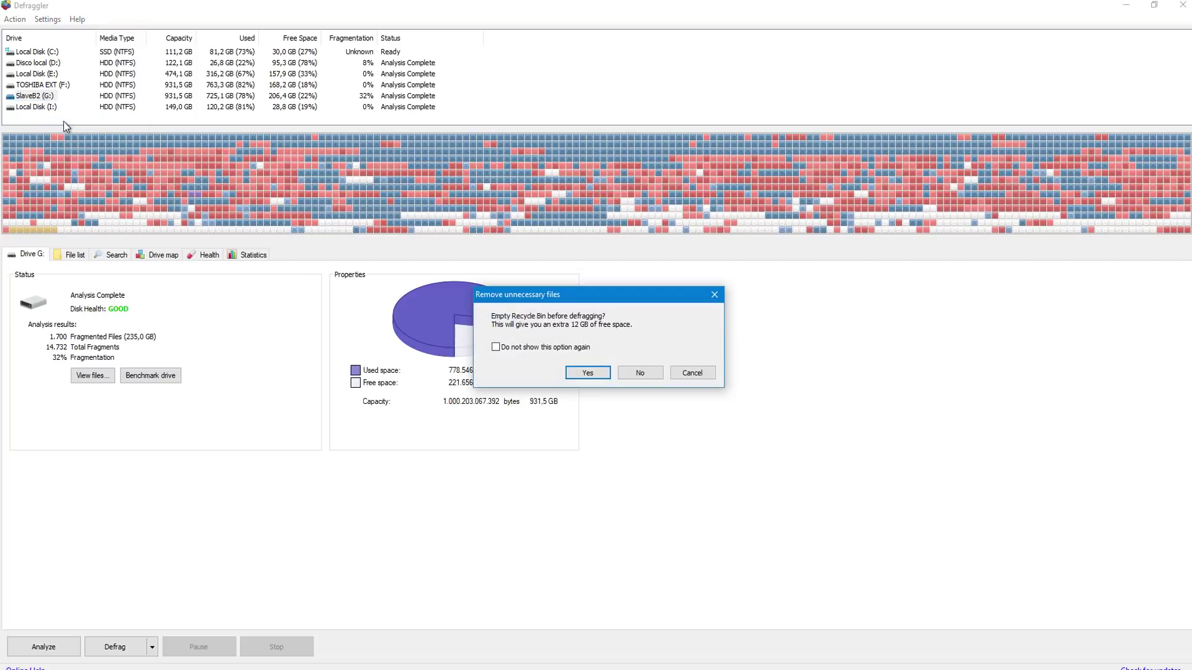
{"action": "left_click", "coordinate": [626, 376]}
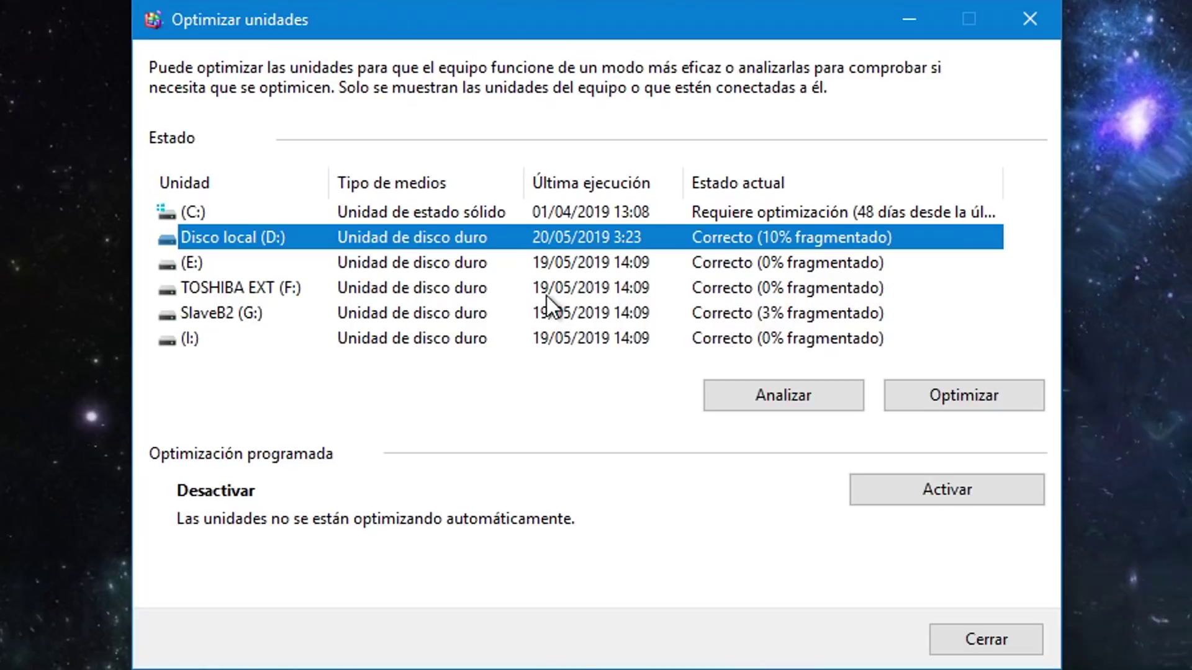
Optimize Disco local (D:) in the Windows Optimizar unidades tool, and view Local Disk (E:) in Defraggler.
{"action": "left_click", "coordinate": [949, 401]}
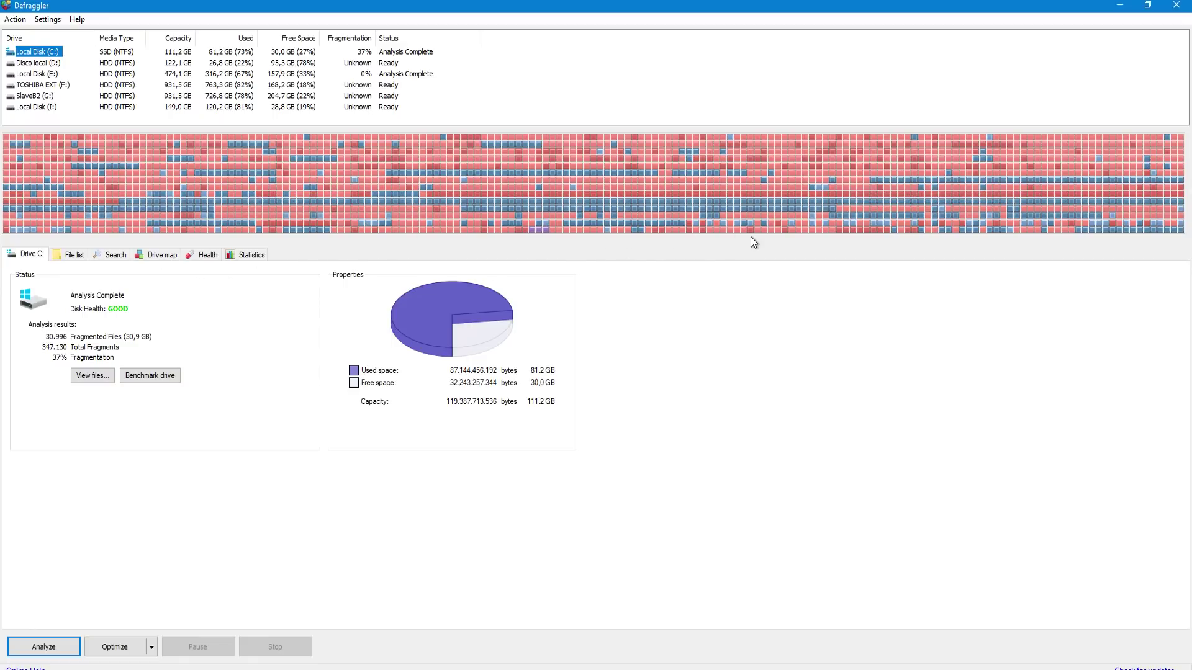
{"action": "left_click", "coordinate": [37, 74]}
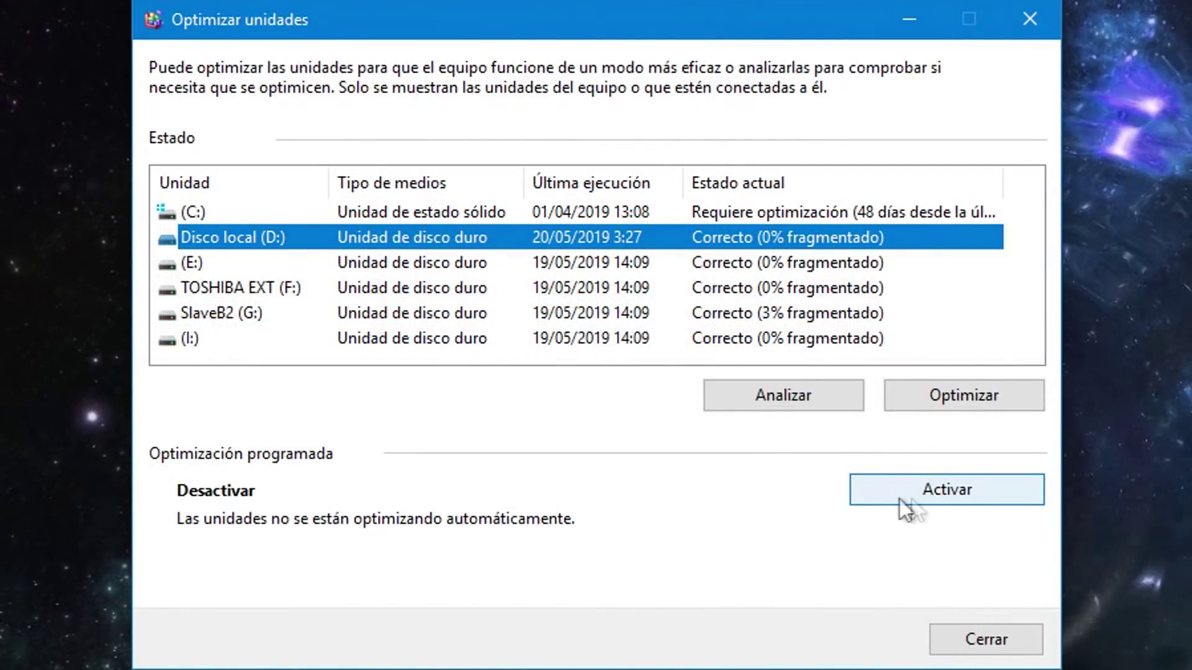
Turn on scheduled optimization of the drives in Optimizar unidades with the frequency set to Mensual.
{"action": "left_click", "coordinate": [951, 494]}
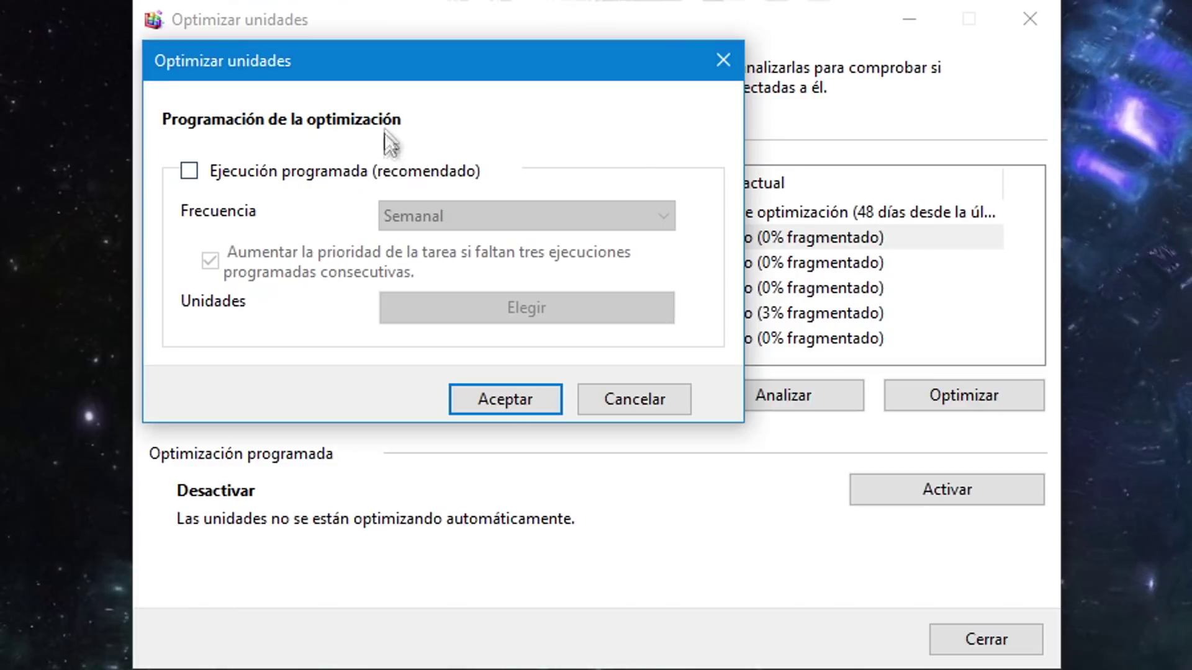
{"action": "left_click", "coordinate": [191, 173]}
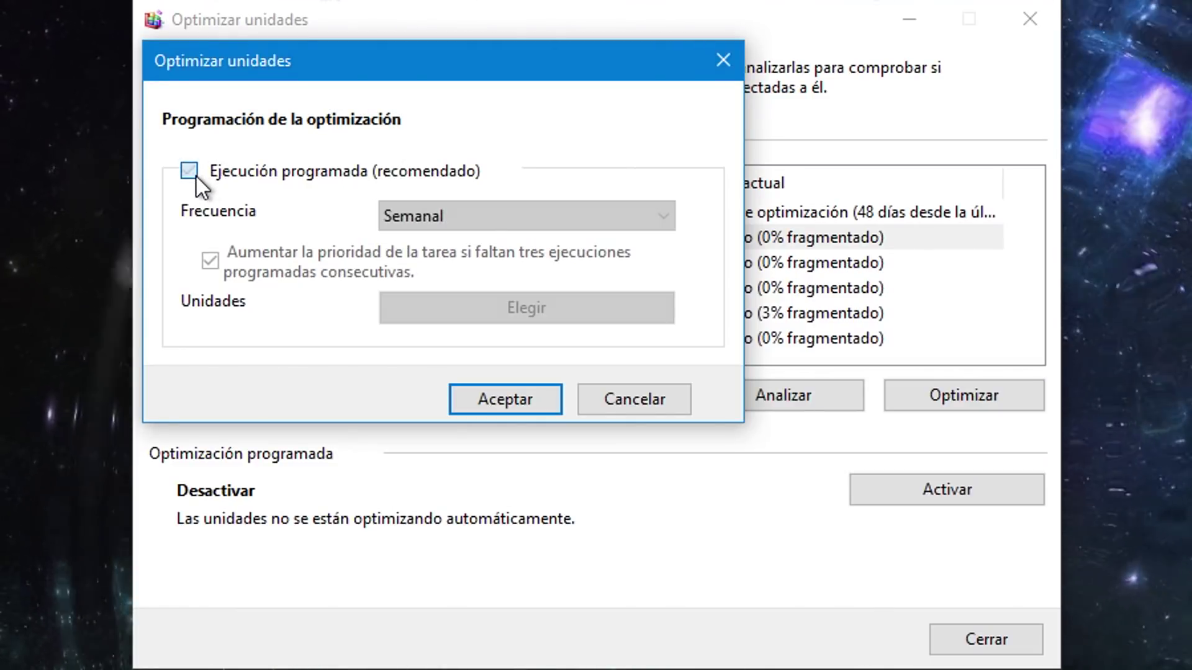
{"action": "left_click", "coordinate": [429, 221]}
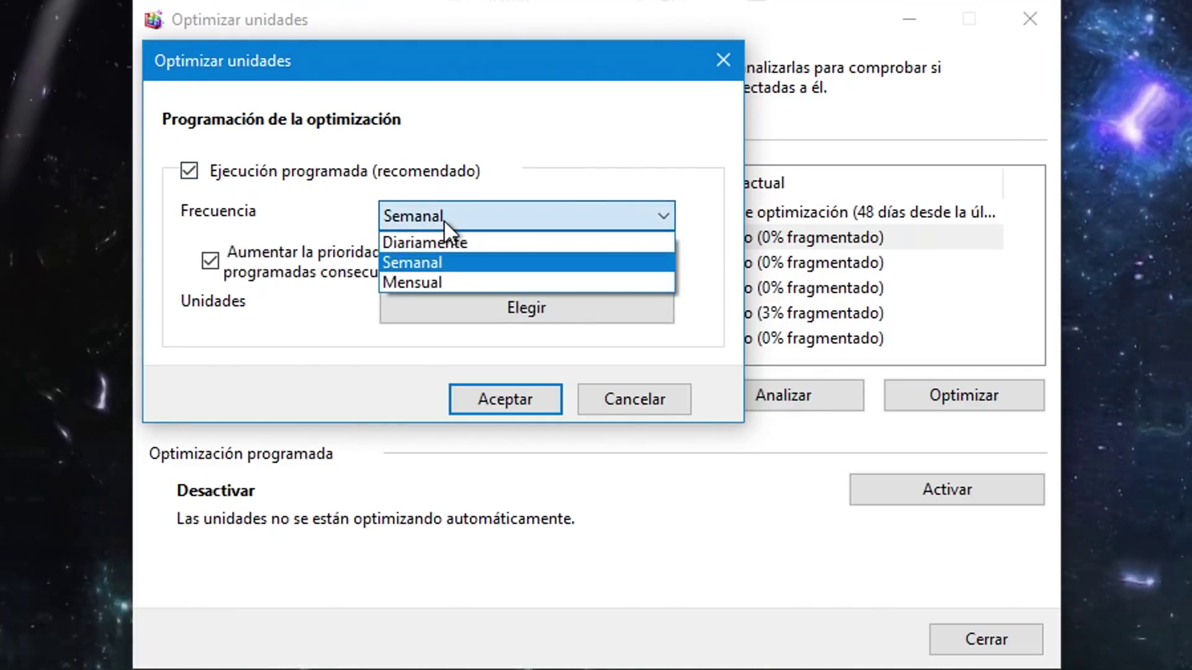
{"action": "left_click", "coordinate": [458, 284]}
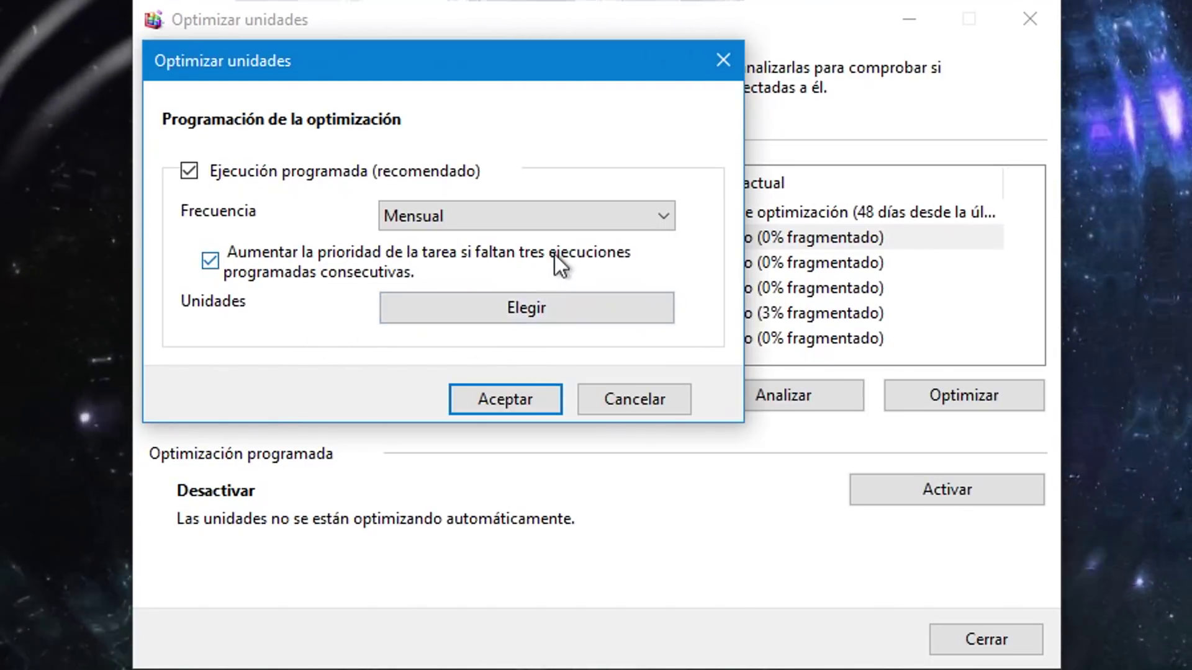
{"action": "left_click", "coordinate": [499, 401]}
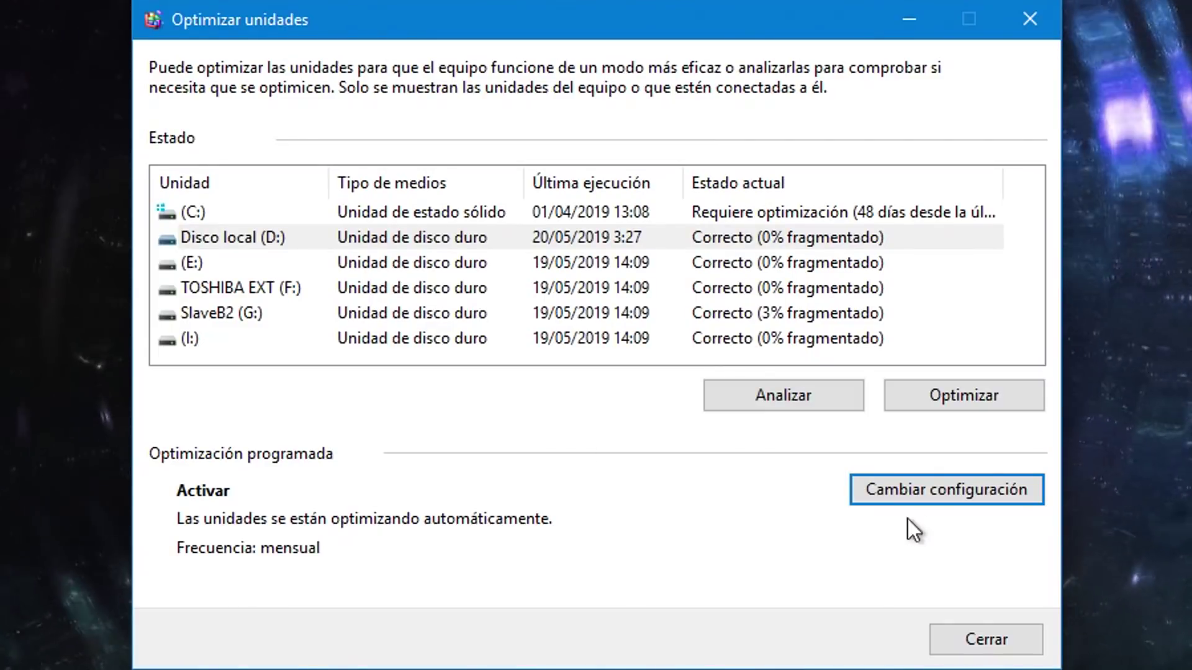
Reopen the scheduled optimization settings and view the available frequency options.
{"action": "left_click", "coordinate": [925, 499]}
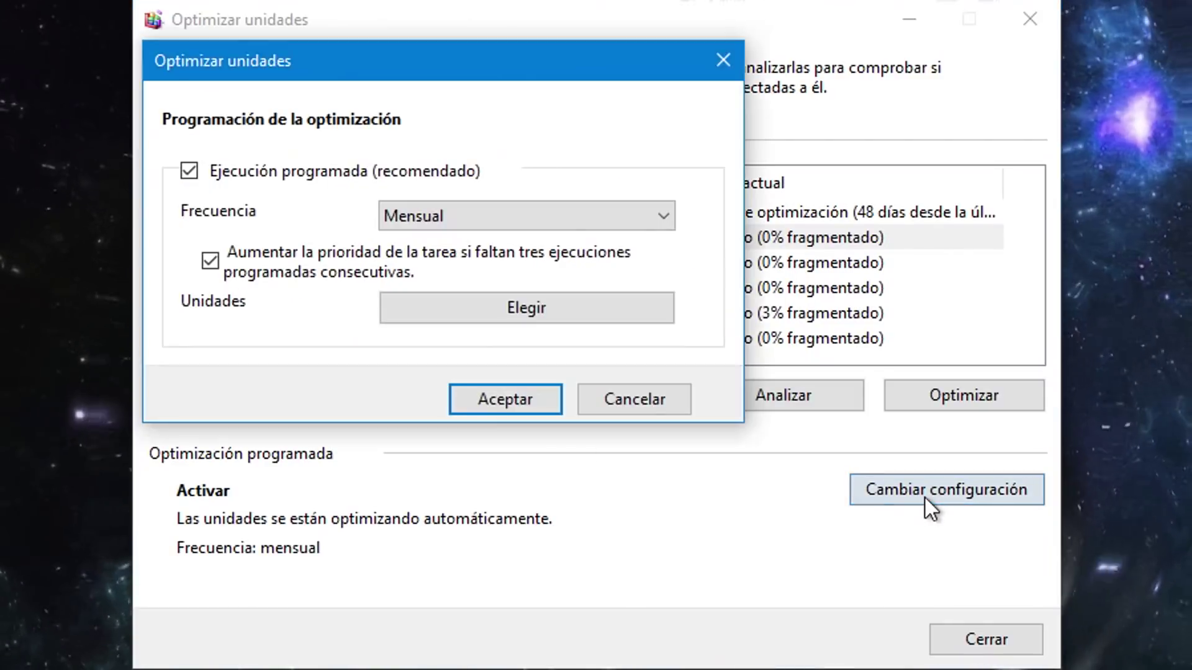
{"action": "left_click", "coordinate": [534, 221]}
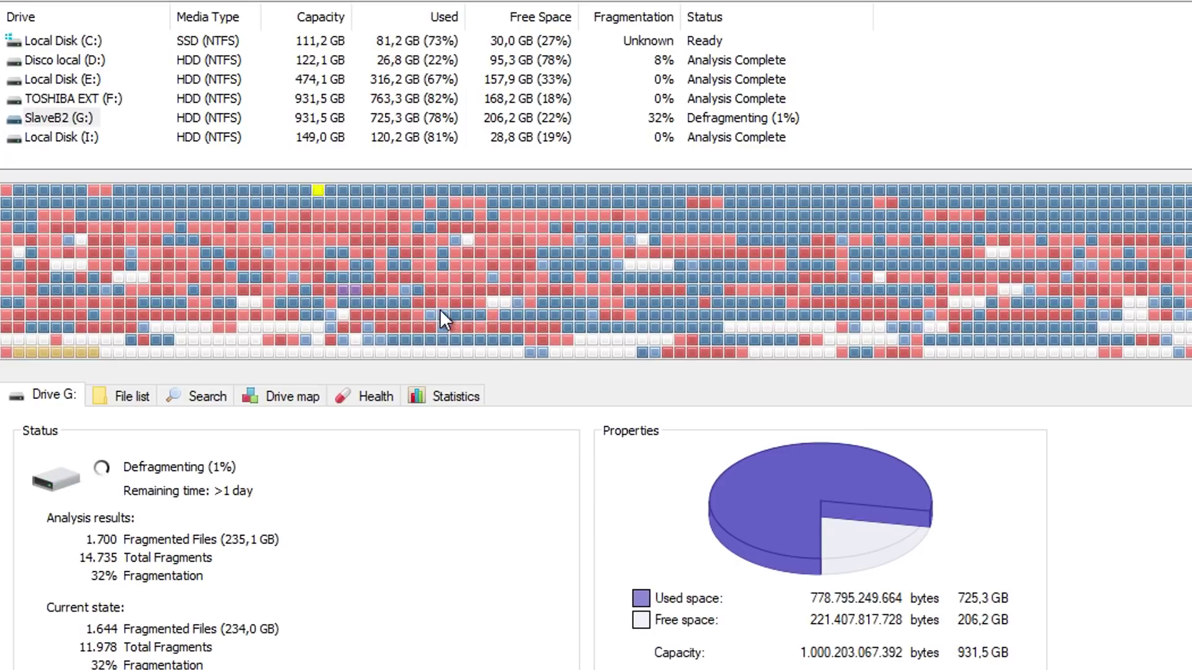
Switch to Defraggler and check the health data and file list of SlaveB2 (G:), returning to the drive's status overview.
{"action": "left_click", "coordinate": [375, 401]}
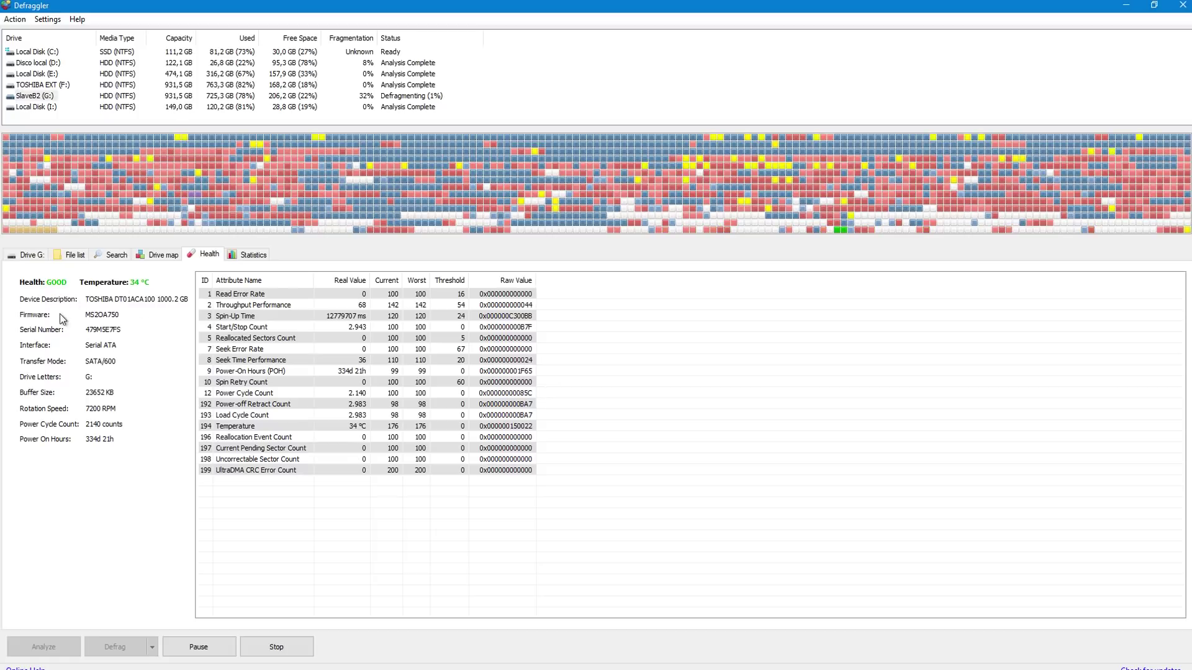
{"action": "left_click", "coordinate": [76, 257]}
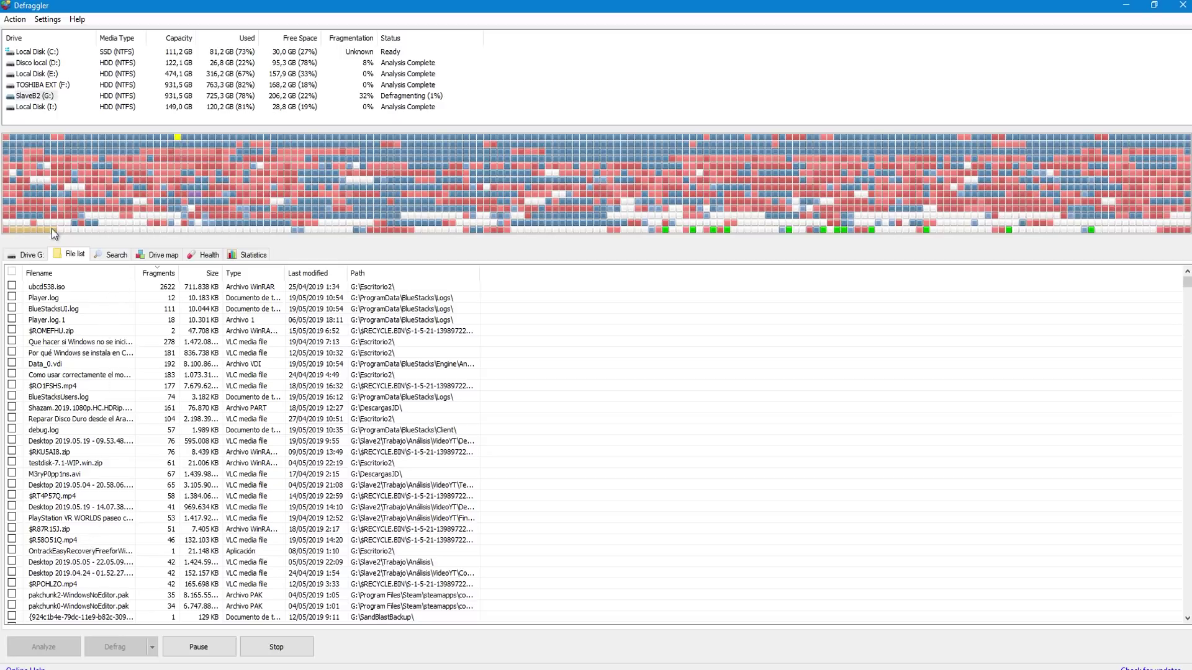
{"action": "left_click", "coordinate": [28, 255]}
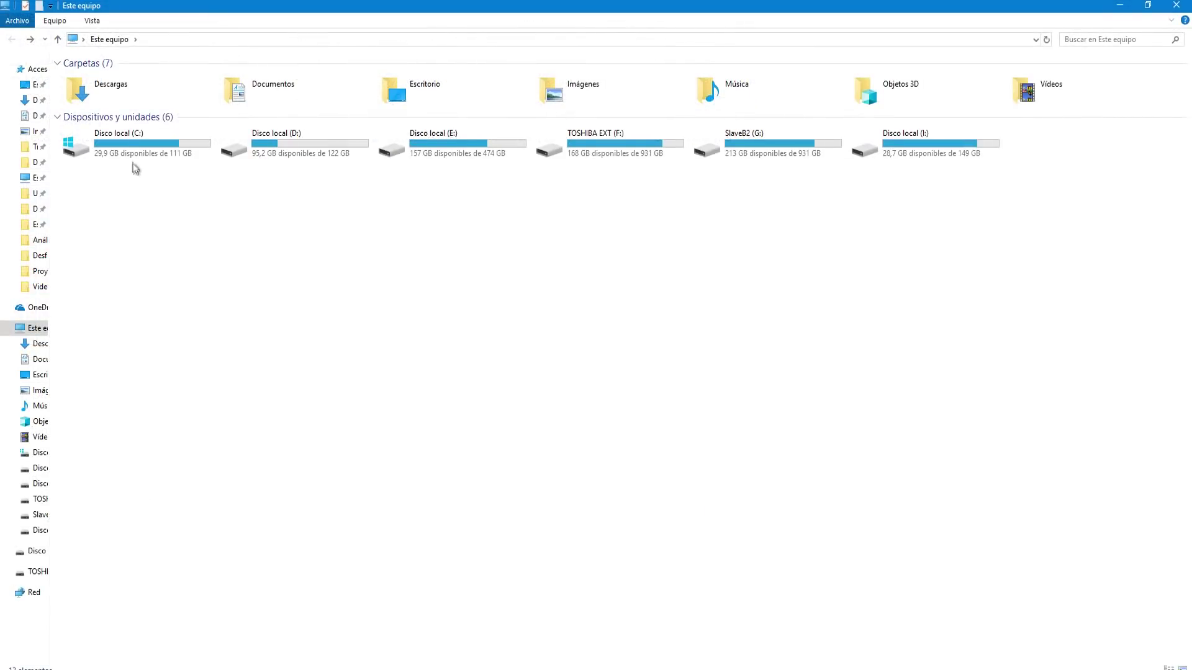
Switch to Este equipo in File Explorer, check the file system and space in Disco local (C:)'s properties, and close them.
{"action": "right_click", "coordinate": [139, 153]}
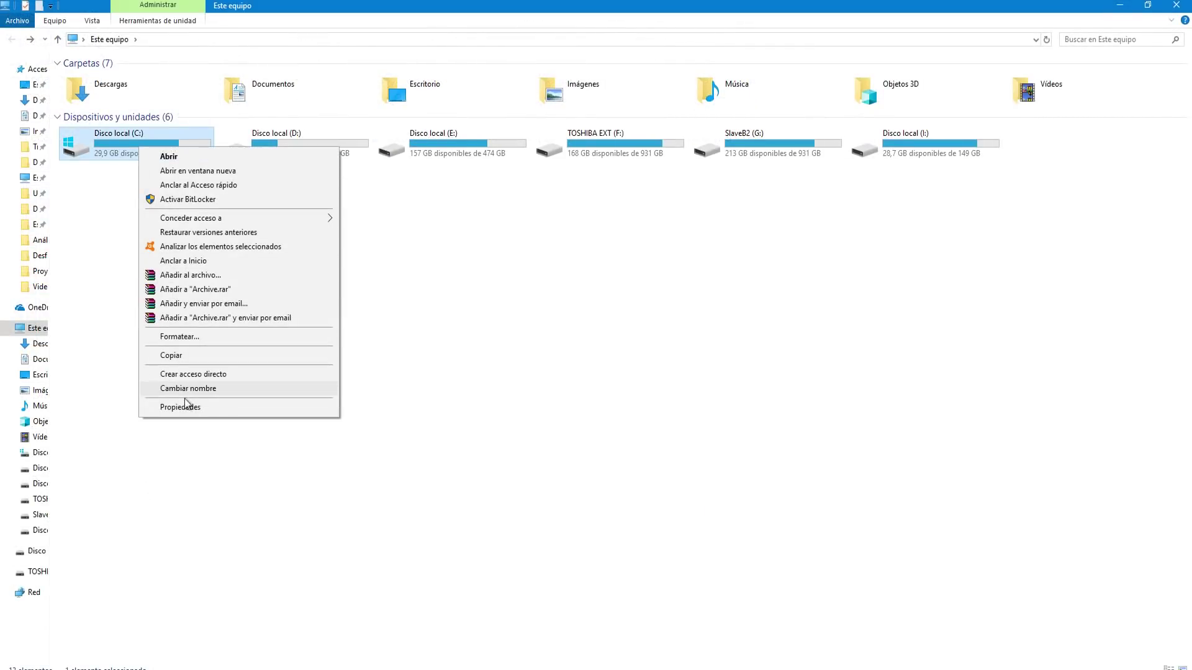
{"action": "left_click", "coordinate": [180, 407]}
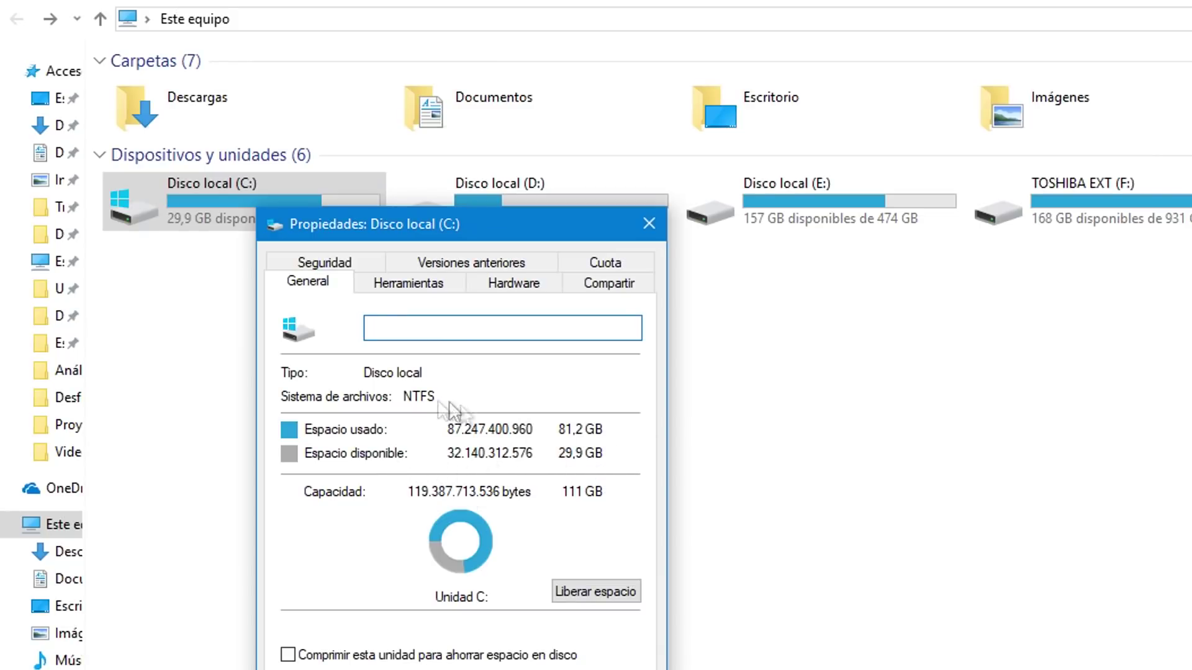
{"action": "left_click", "coordinate": [647, 224]}
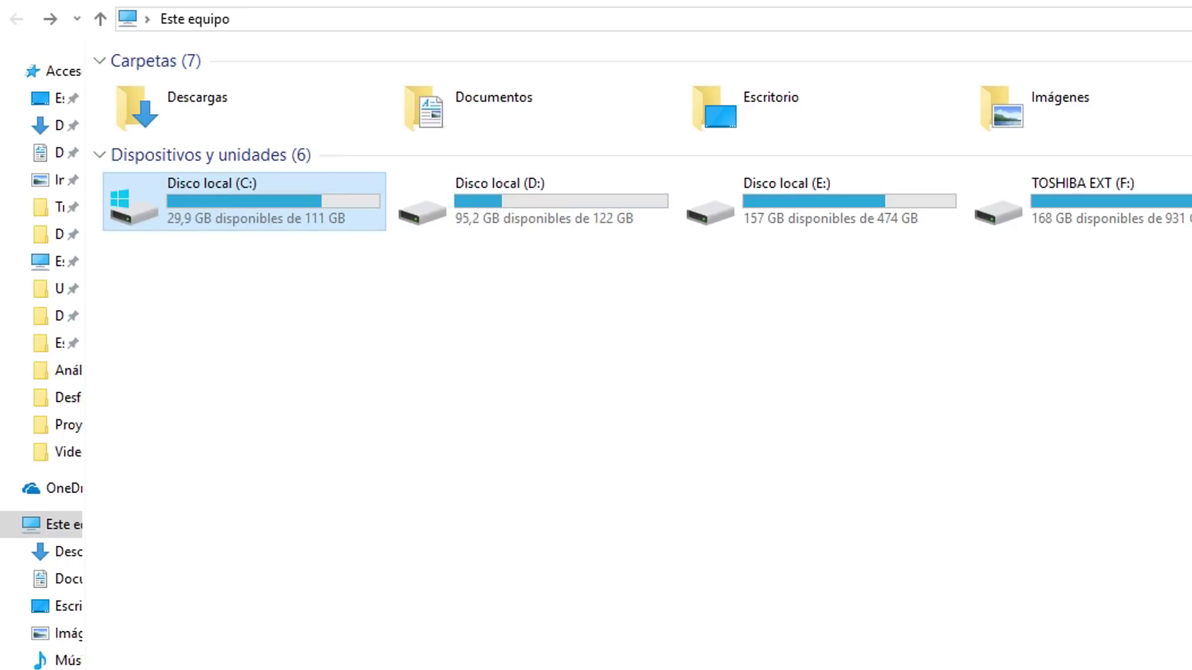